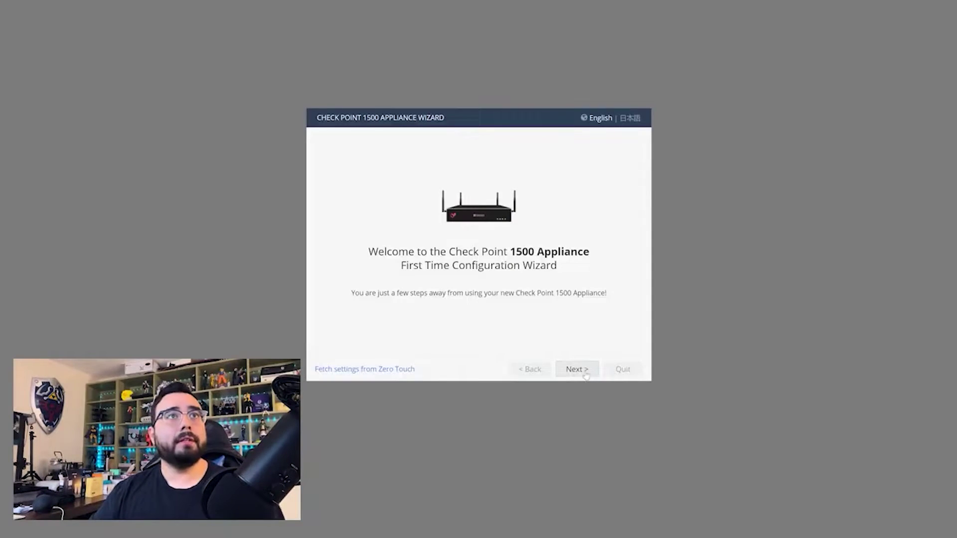
# Set and confirm the administrator password in the first-time wizard.
pyautogui.click(576, 369)
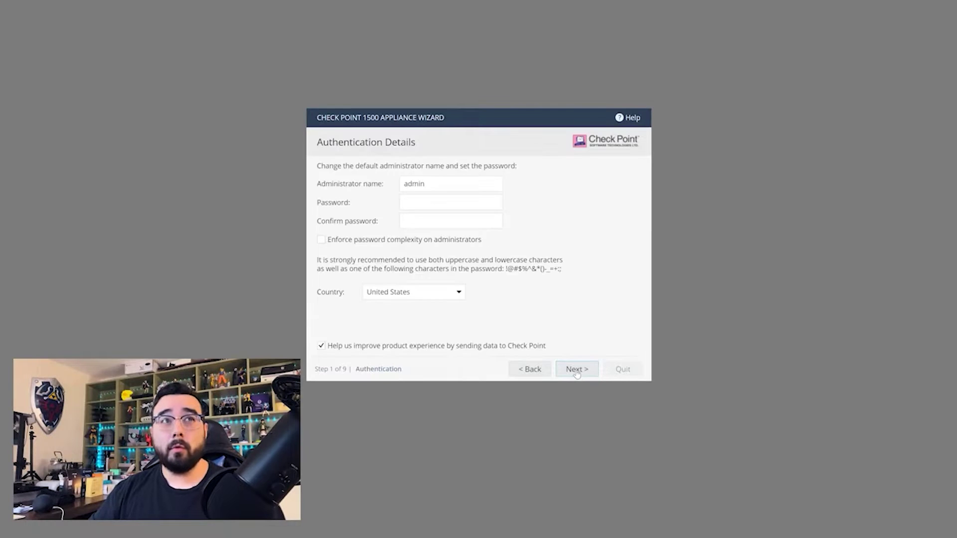
pyautogui.click(418, 204)
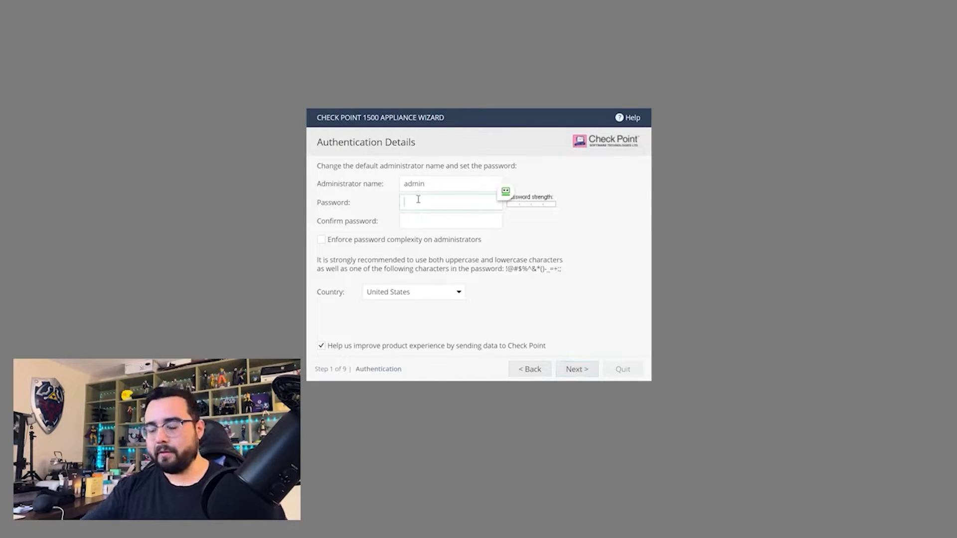
pyautogui.write('••••••')
pyautogui.press('Tab')
pyautogui.write('••••••')
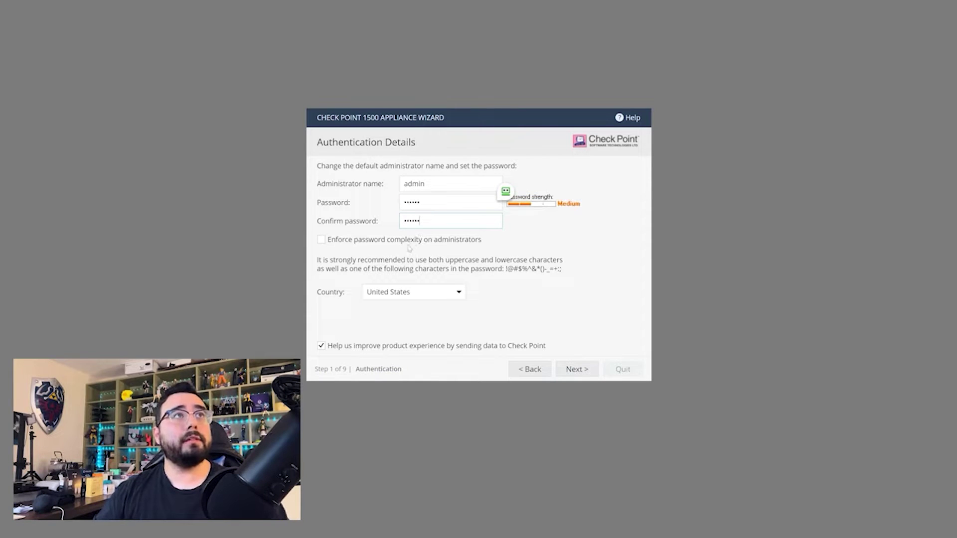
pyautogui.click(577, 369)
# Set the appliance time automatically from NTP servers.
pyautogui.click(383, 264)
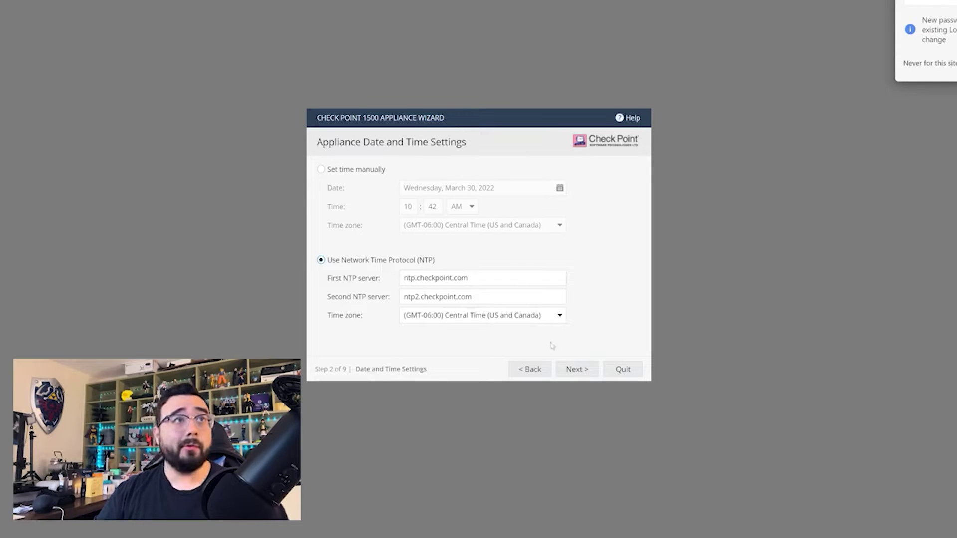
pyautogui.click(582, 375)
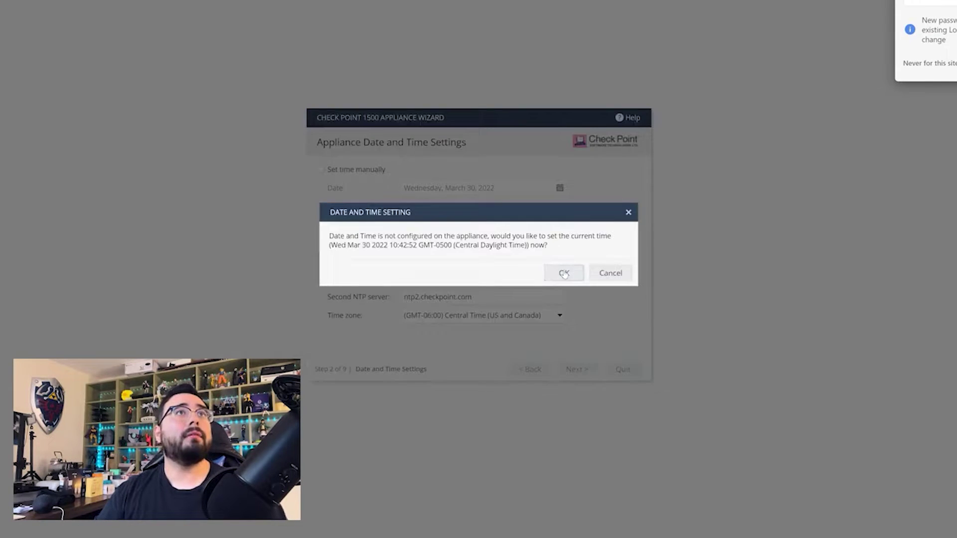
pyautogui.click(563, 272)
# Name the appliance secengineer-checkpoint.
pyautogui.tripleClick(463, 235)
pyautogui.write('sec')
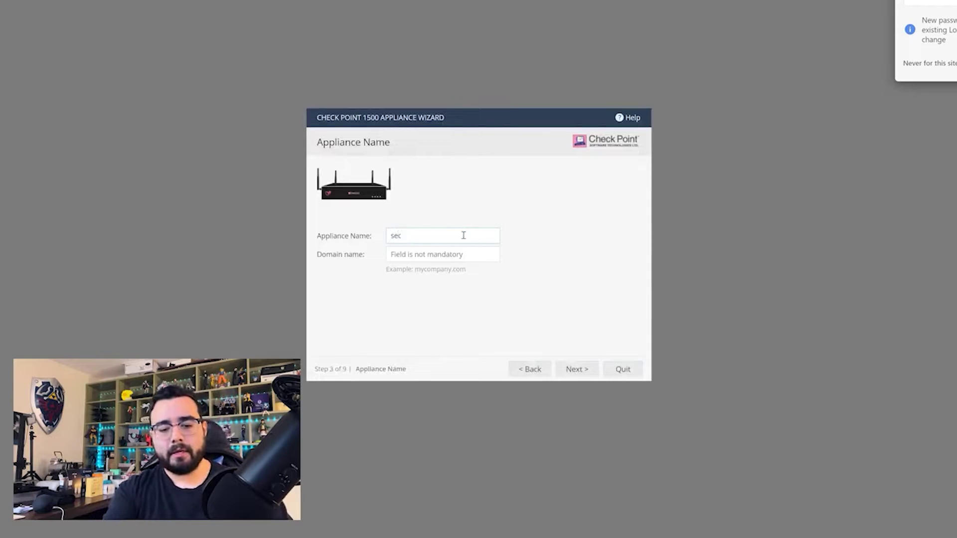
pyautogui.write('engineer-checkpoint')
pyautogui.press('Tab')
pyautogui.click(578, 369)
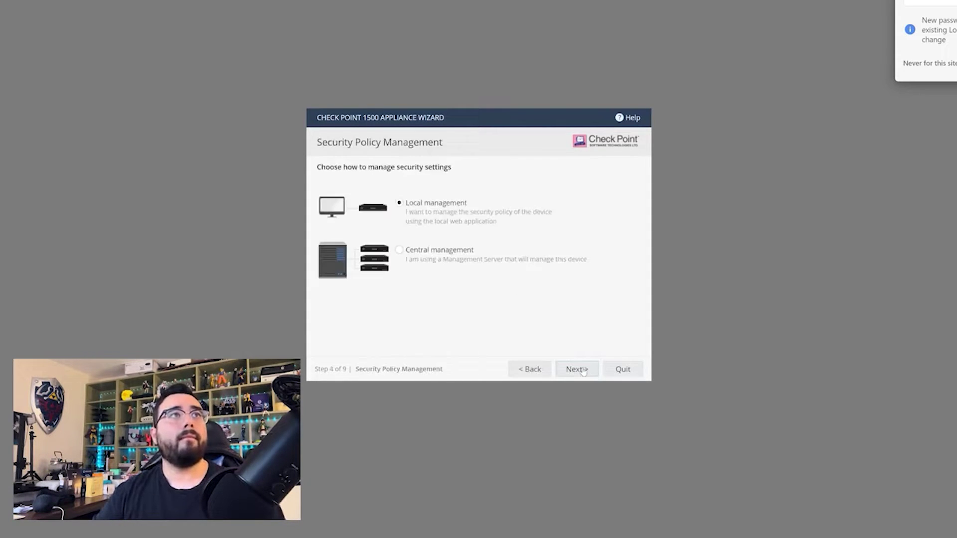
# Keep local management and connect the internet via DHCP before reaching Local Network.
pyautogui.click(582, 372)
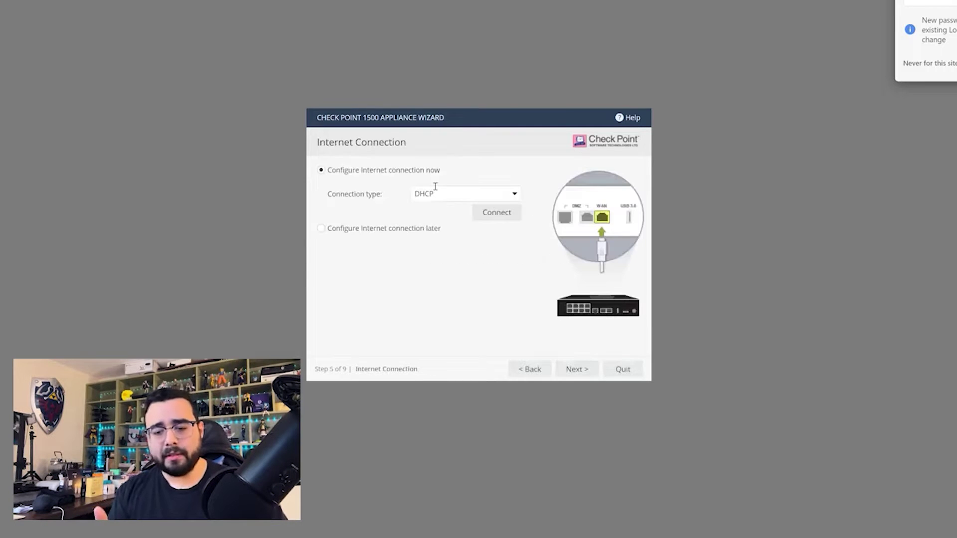
pyautogui.click(418, 227)
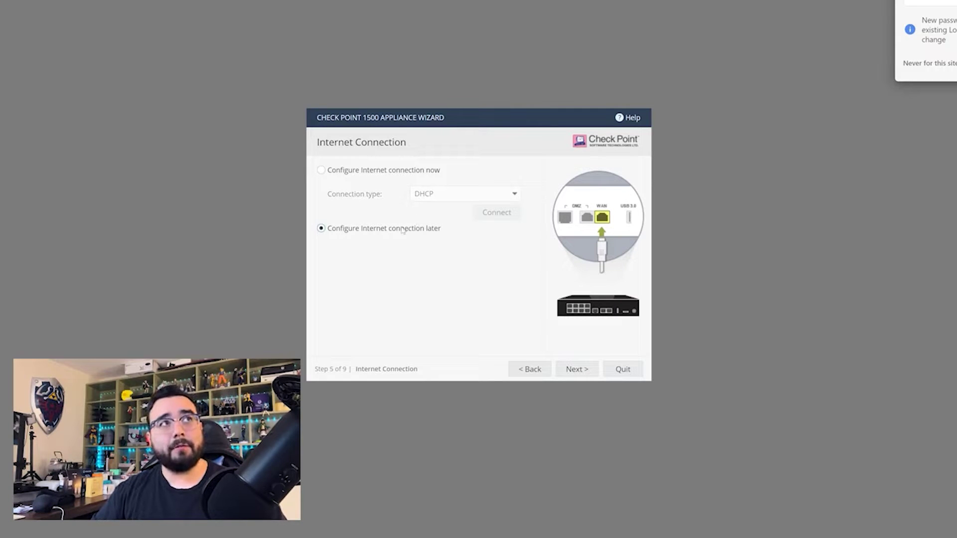
pyautogui.click(413, 172)
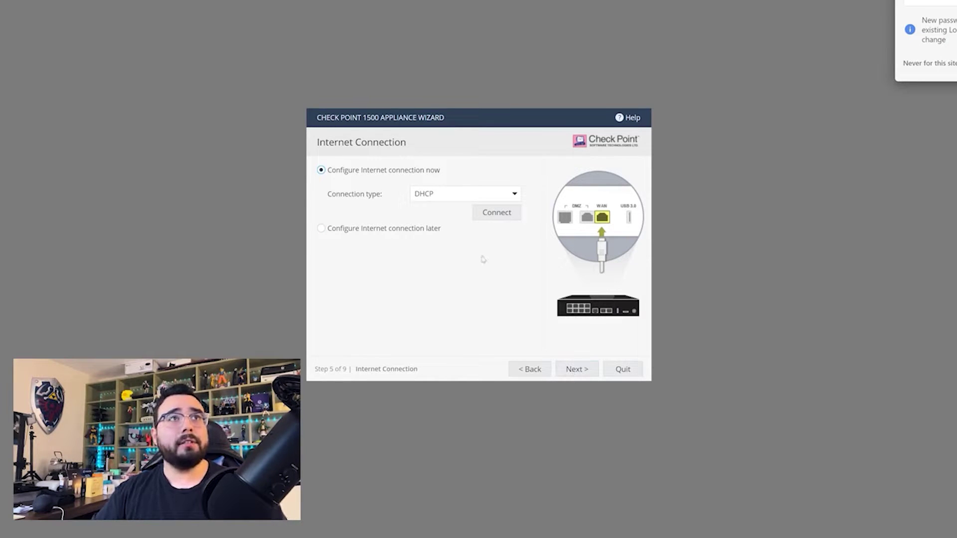
pyautogui.click(496, 214)
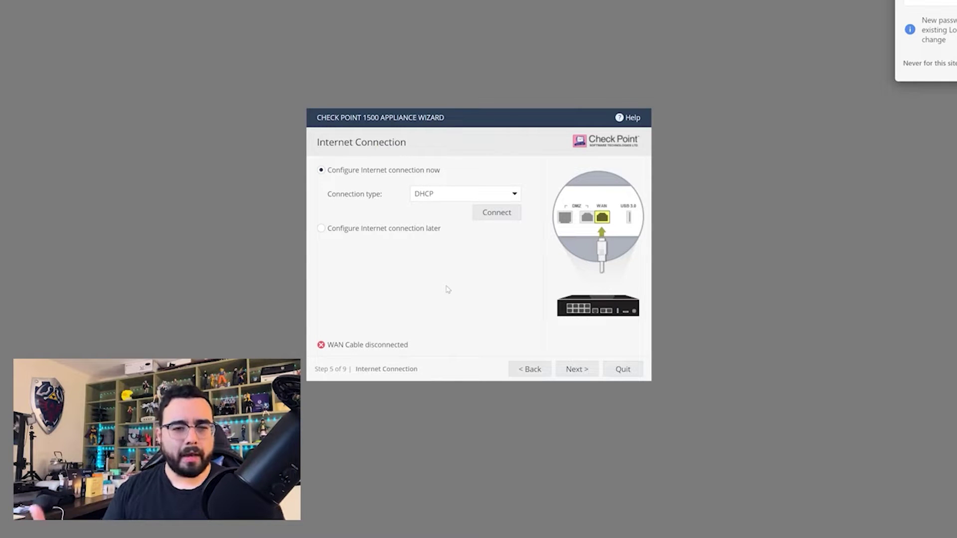
pyautogui.click(576, 371)
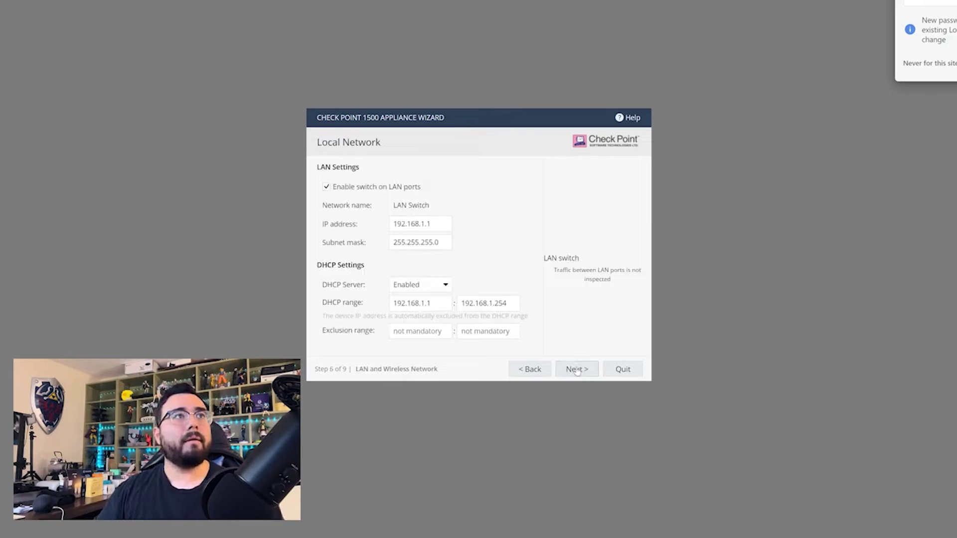
pyautogui.click(539, 367)
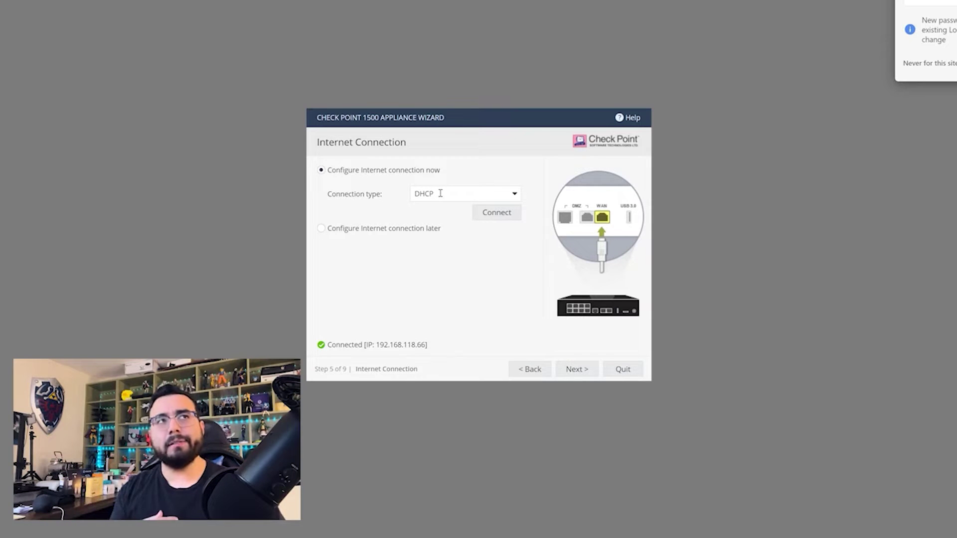
pyautogui.click(577, 374)
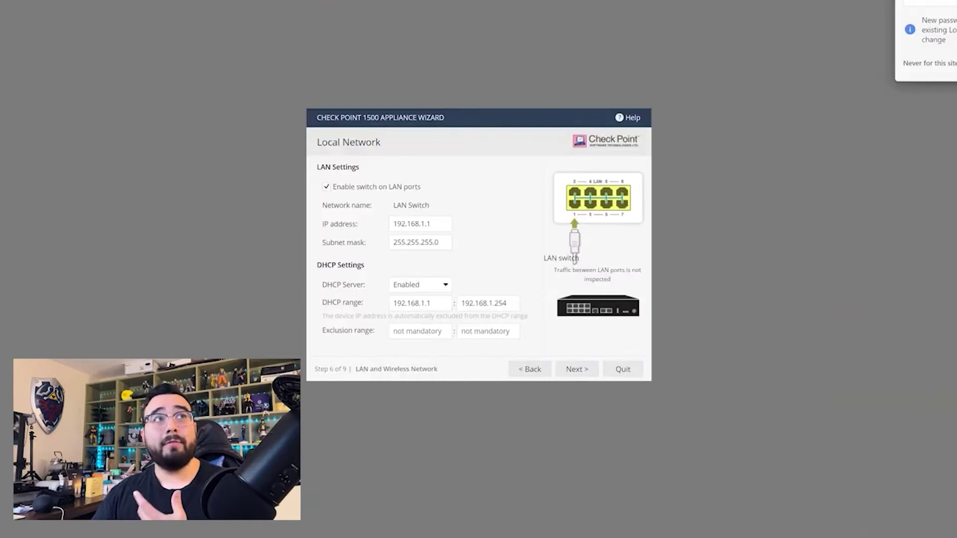
# Set the LAN DHCP server to Disabled, keeping the LAN at 192.168.1.1.
pyautogui.doubleClick(425, 224)
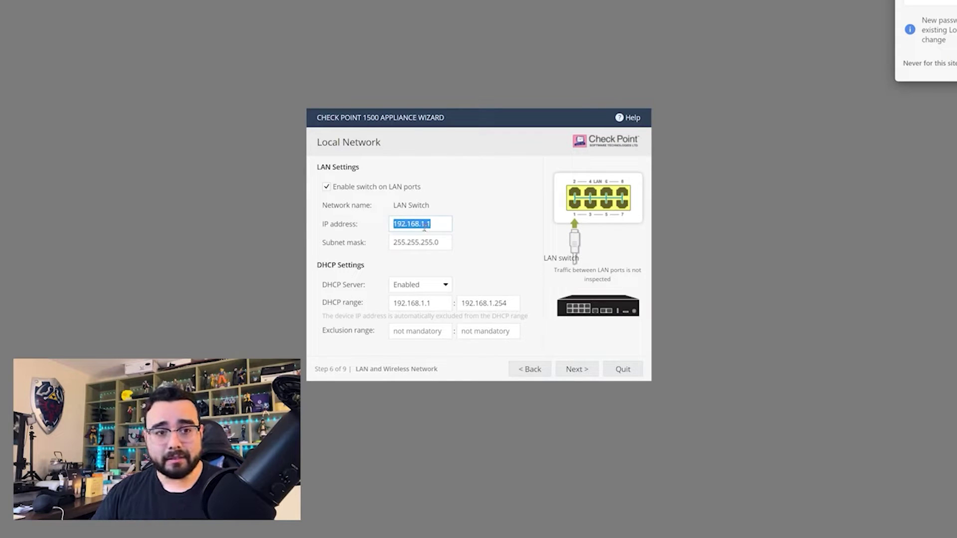
pyautogui.click(442, 284)
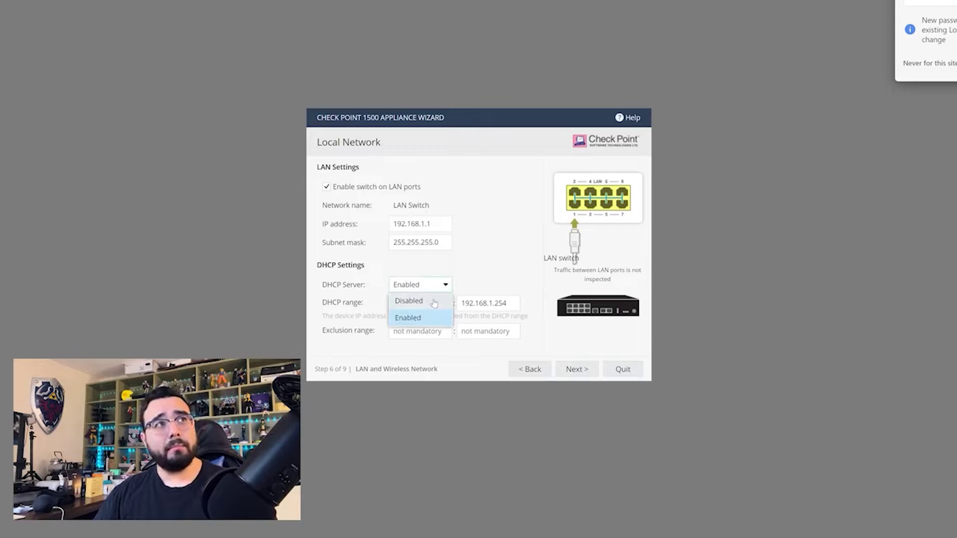
pyautogui.click(434, 302)
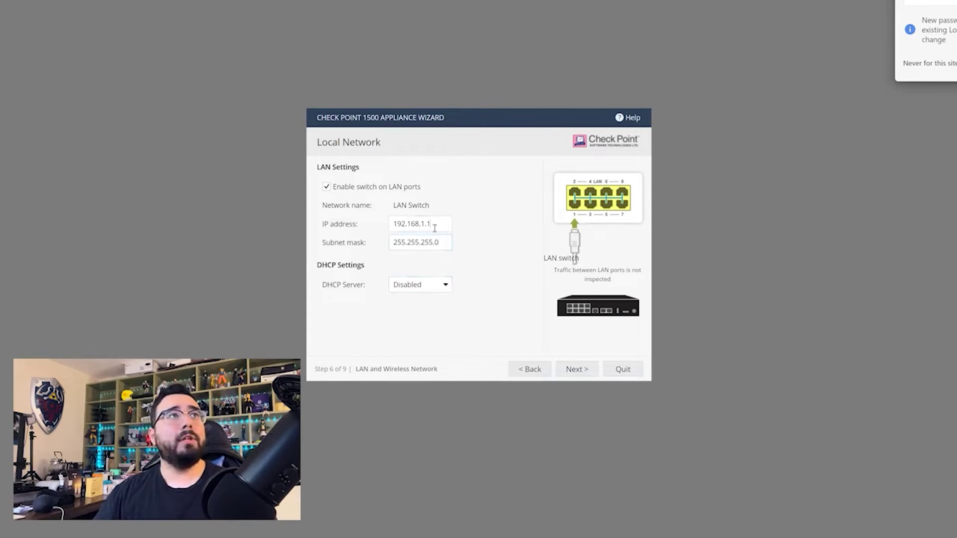
pyautogui.click(438, 220)
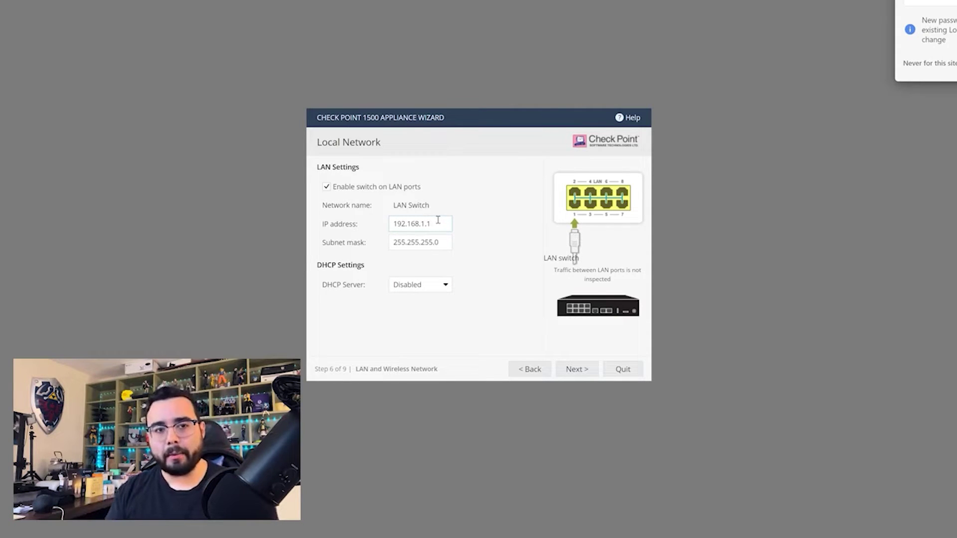
pyautogui.click(571, 374)
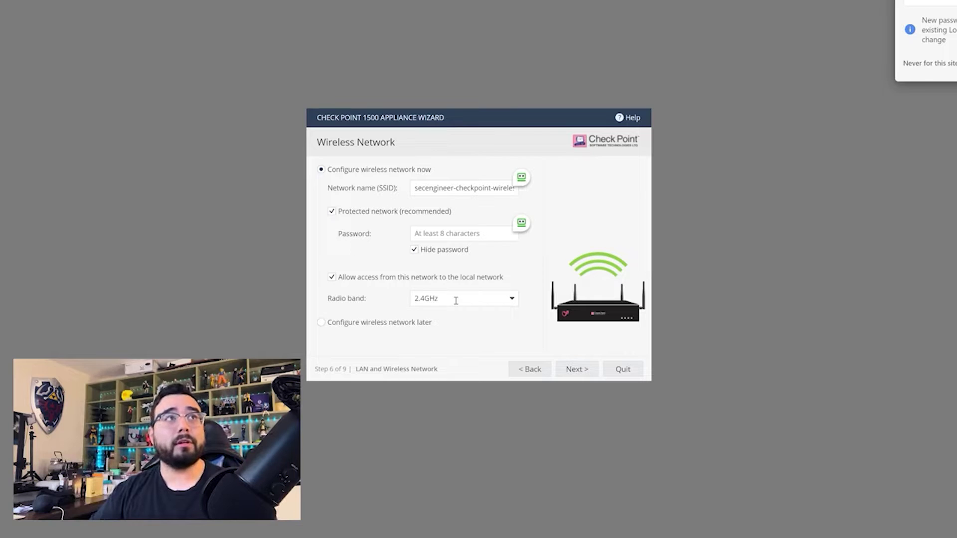
# Name the wireless network Test_iot and fill in its wireless password.
pyautogui.tripleClick(482, 190)
pyautogui.write('Test_iot')
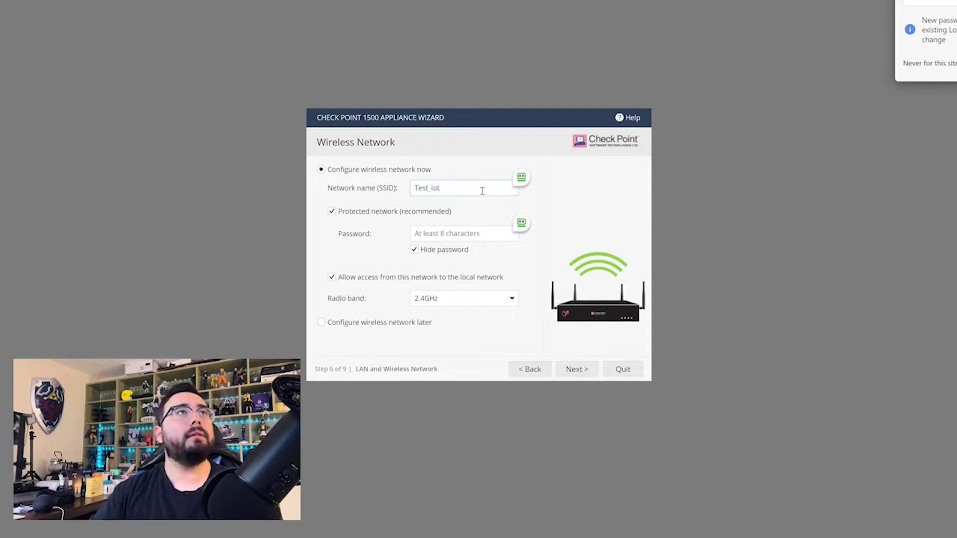
pyautogui.click(464, 233)
pyautogui.hotkey('ctrl', 'v')
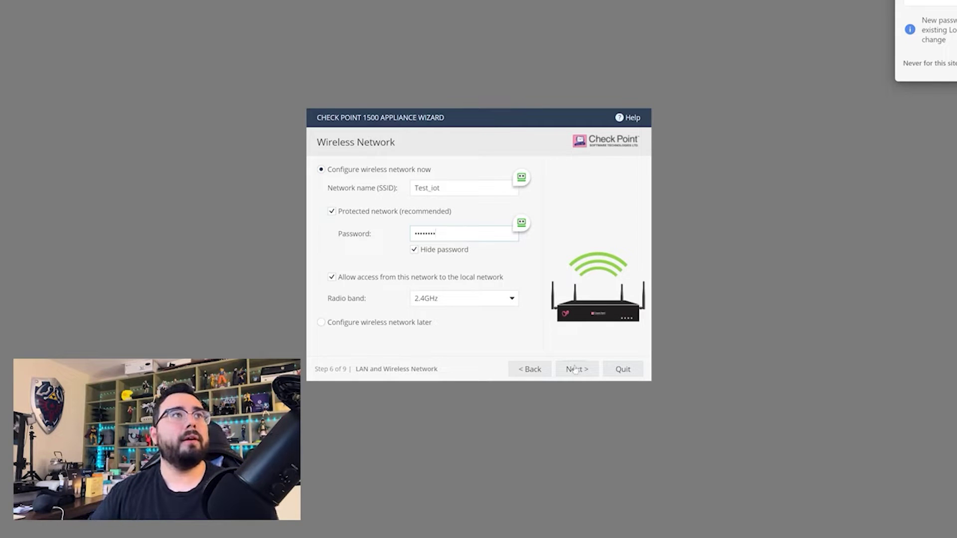
pyautogui.click(587, 372)
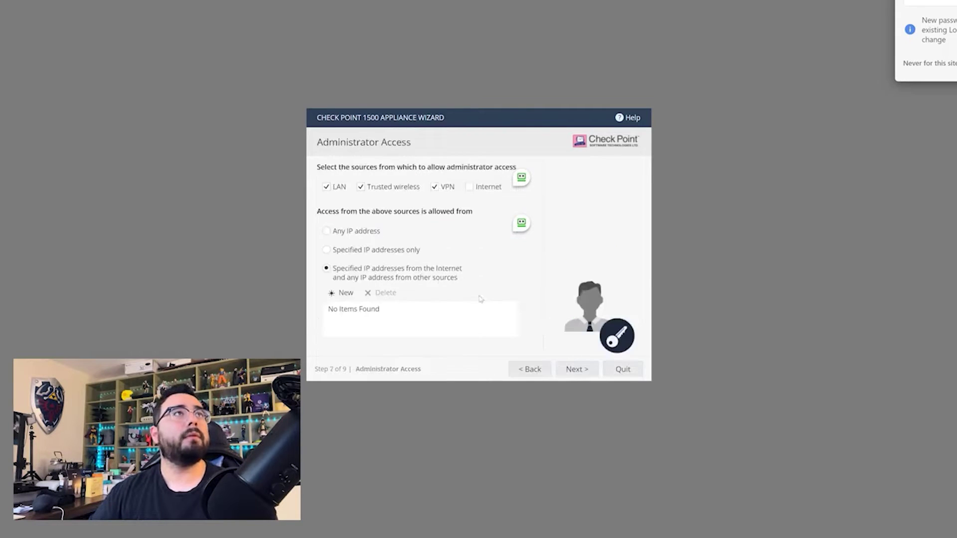
# Dismiss the password-manager prompt and keep the radio band at 2.4GHz.
pyautogui.click(542, 369)
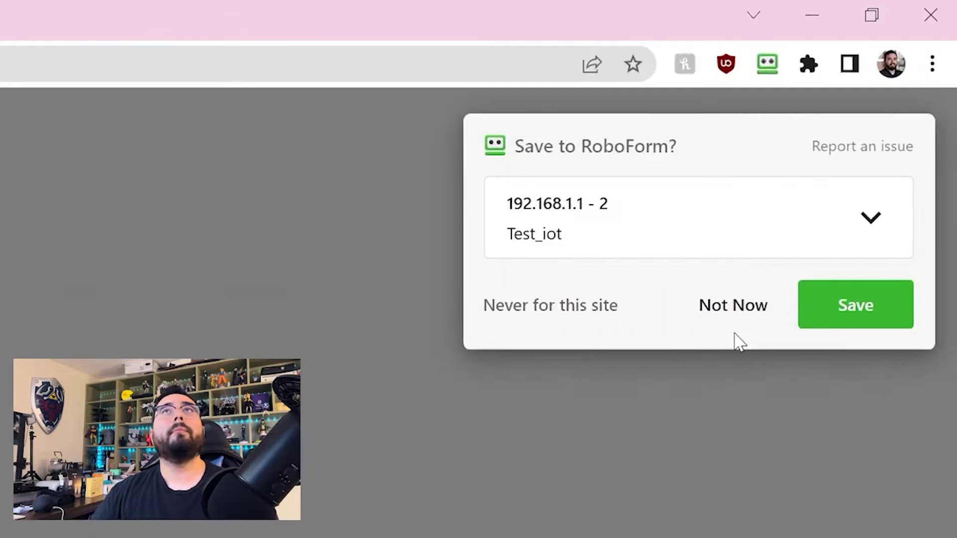
pyautogui.click(725, 280)
pyautogui.click(512, 298)
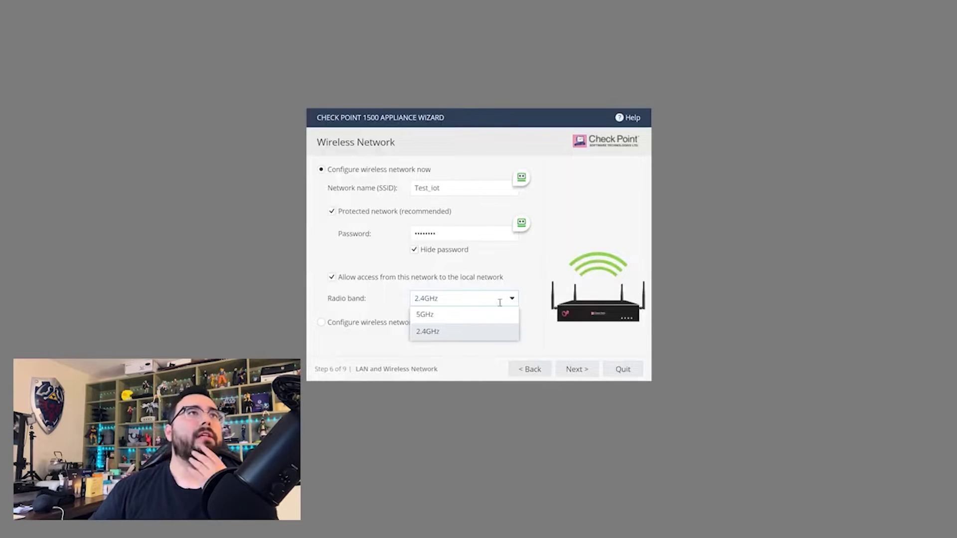
pyautogui.click(486, 314)
pyautogui.click(504, 300)
pyautogui.click(497, 332)
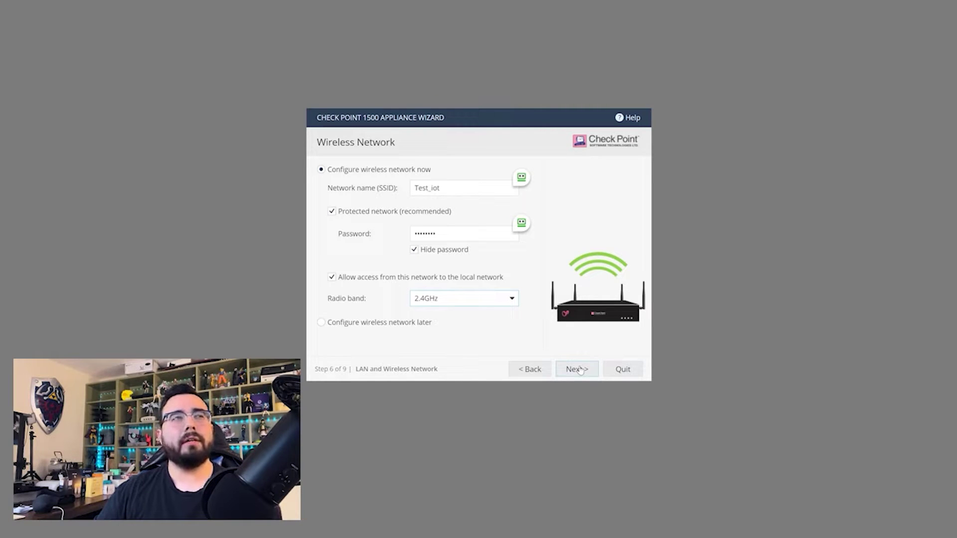
pyautogui.click(579, 369)
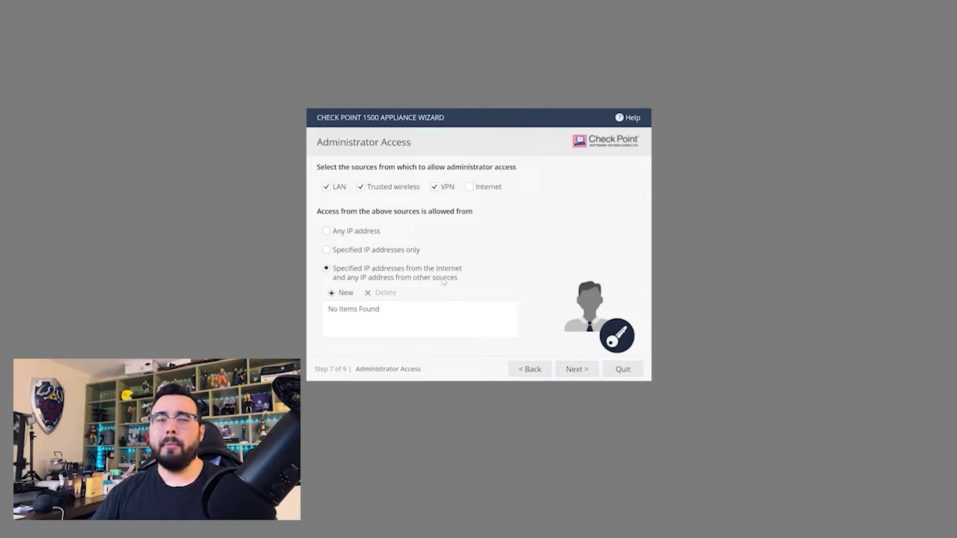
# Restrict administrator access to specified addresses, adding 192.168.1.224.
pyautogui.click(363, 235)
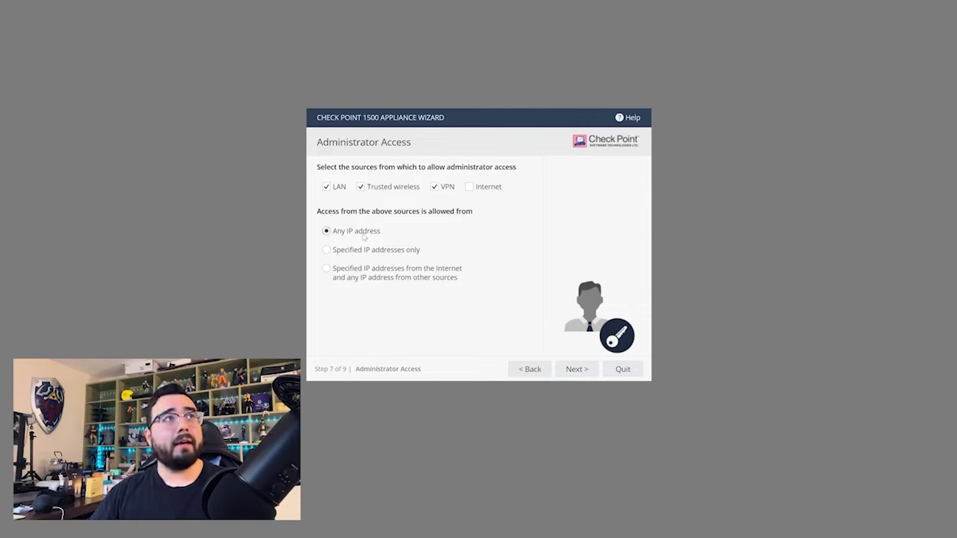
pyautogui.click(374, 249)
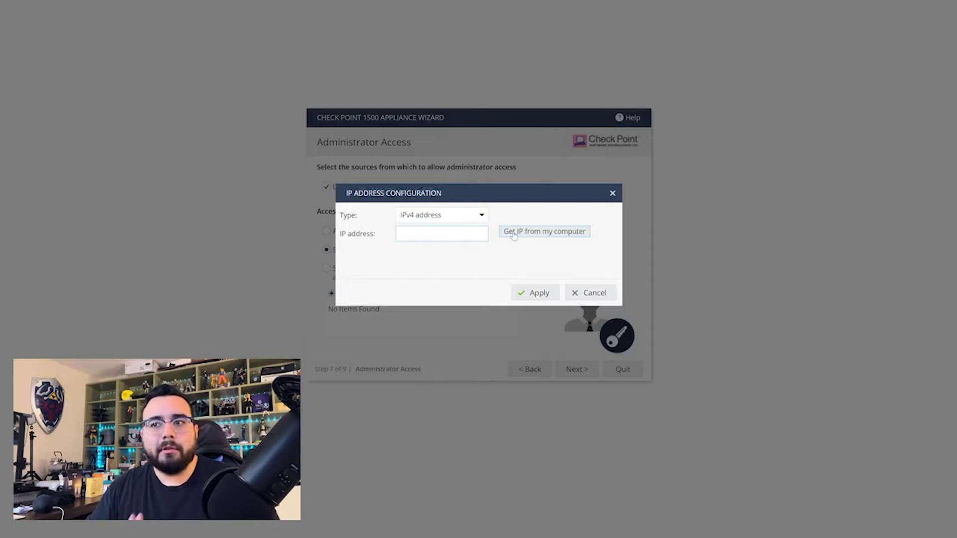
pyautogui.click(514, 232)
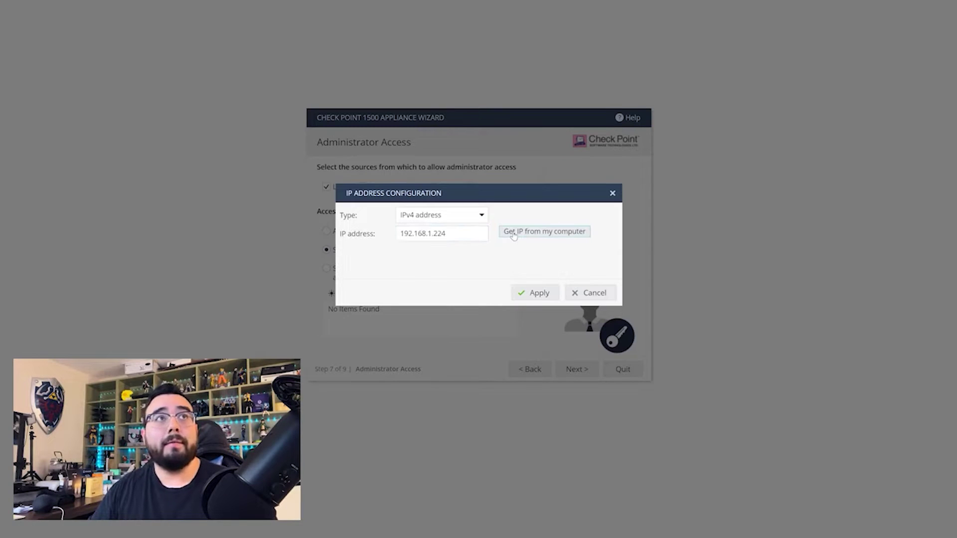
pyautogui.click(464, 242)
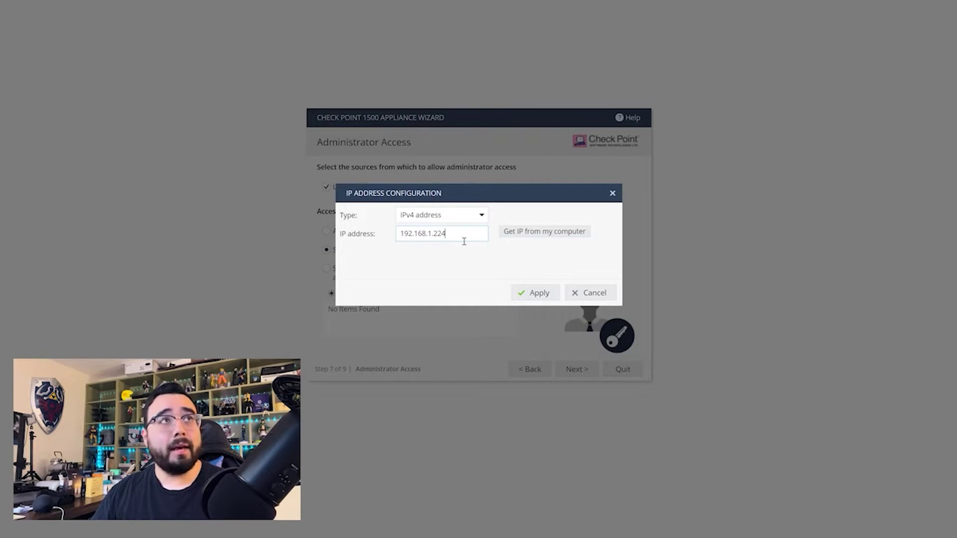
pyautogui.press('Return')
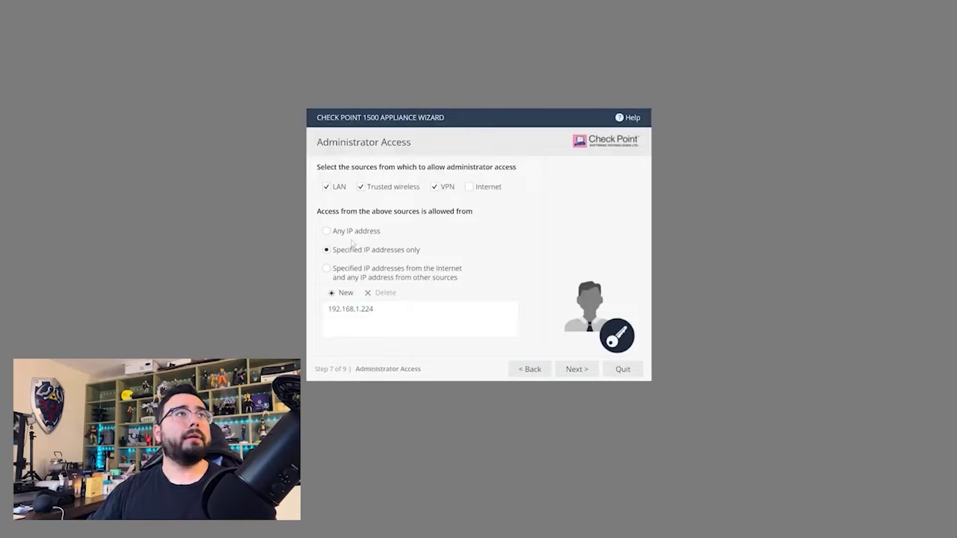
# Also allow the IPv4 network 192.168.1.0 / 255.255.255.0 for administrator access.
pyautogui.click(338, 294)
pyautogui.click(429, 216)
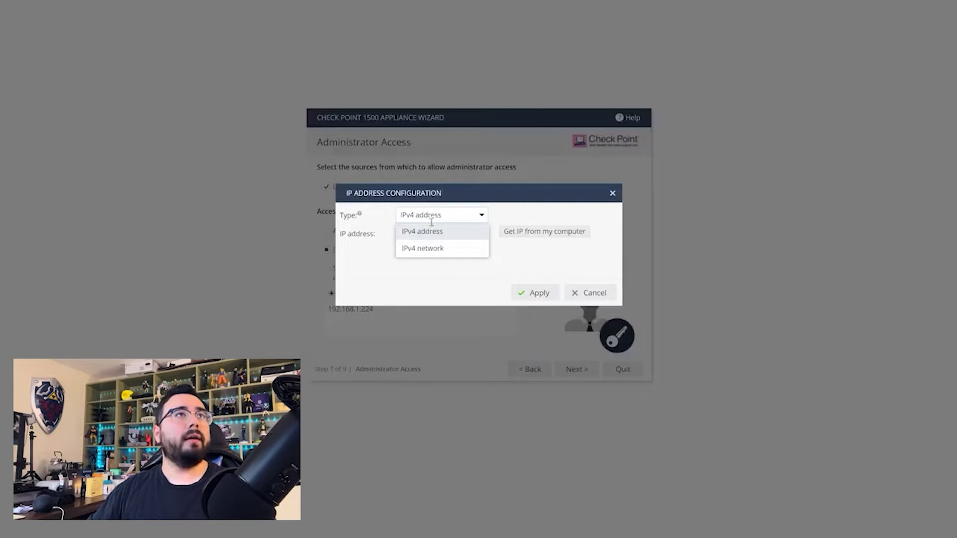
pyautogui.click(434, 248)
pyautogui.click(430, 237)
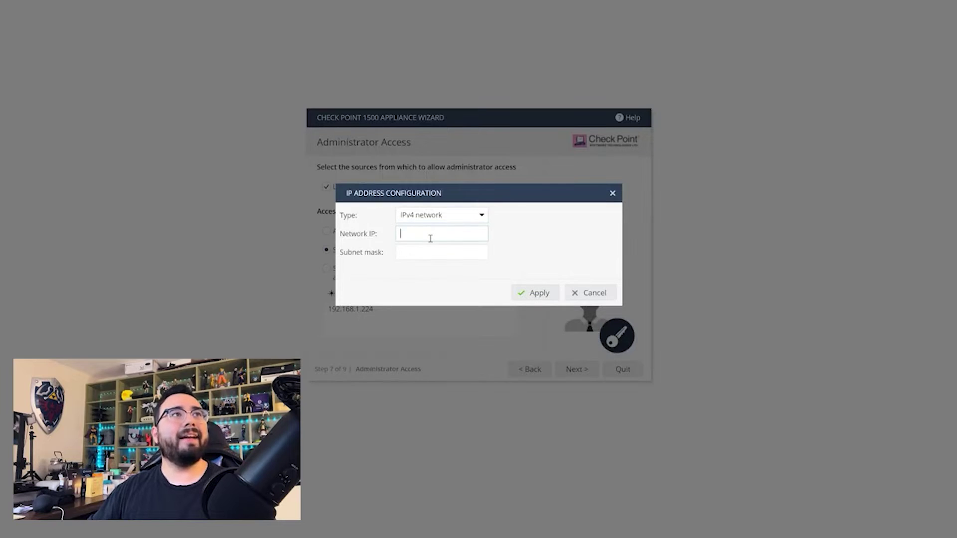
pyautogui.write('192.168.1.0/24')
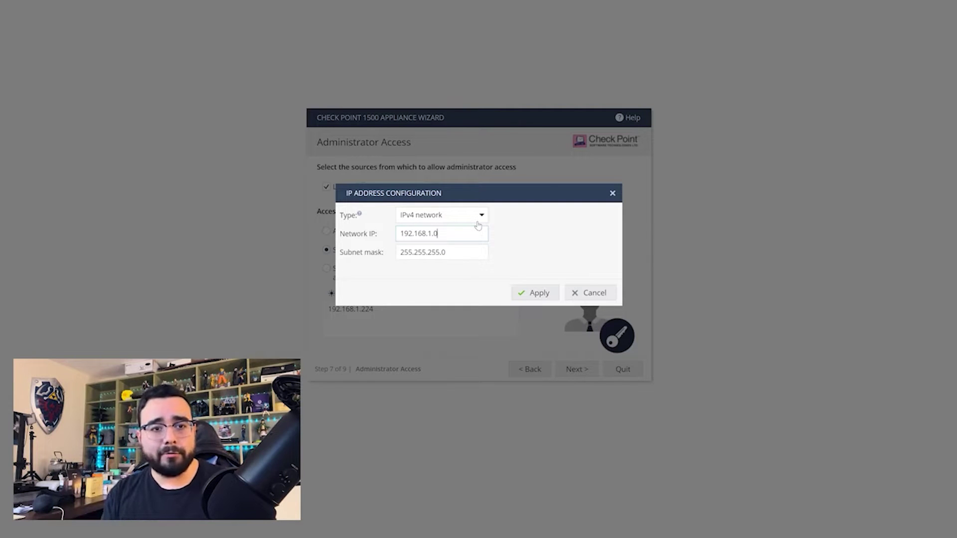
pyautogui.click(534, 292)
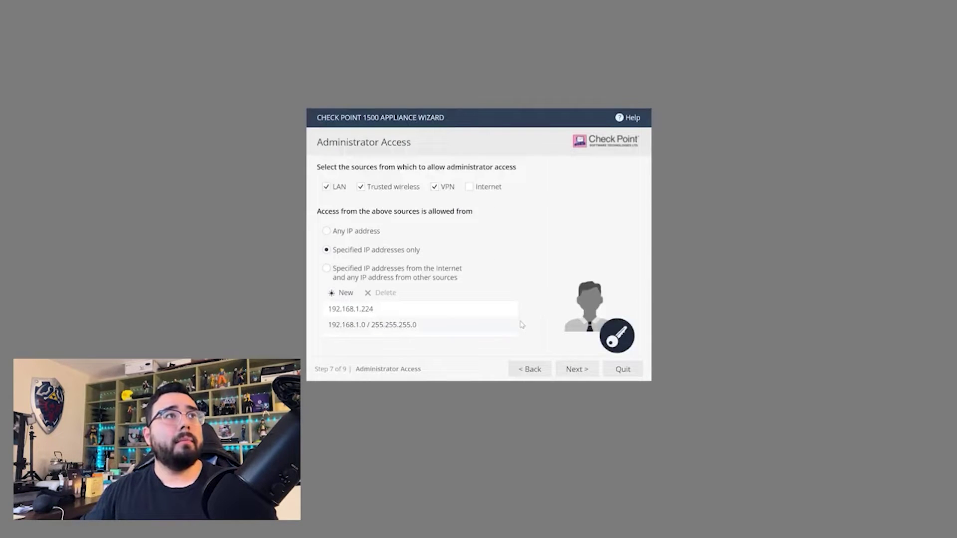
pyautogui.click(588, 374)
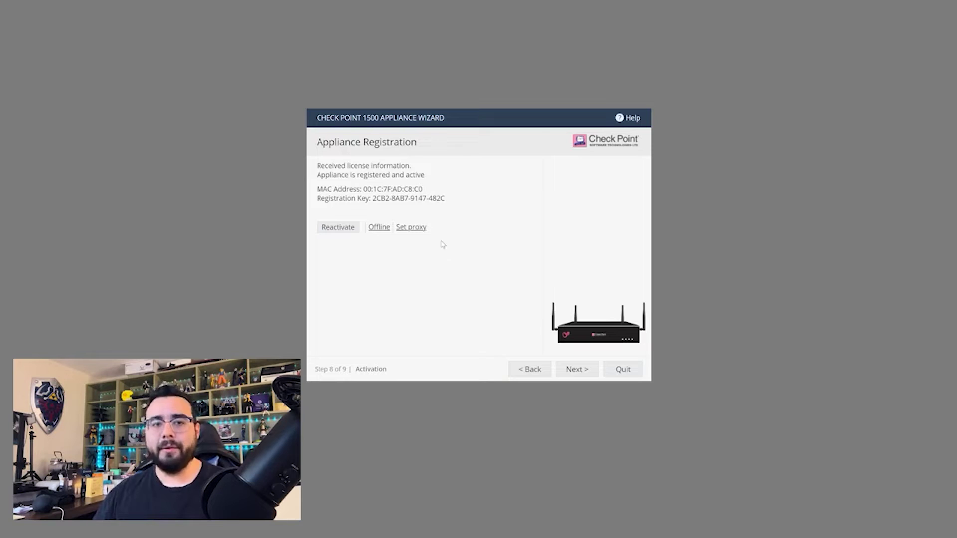
# Turn off the Anti-Spam, Threat Emulation, Anti-Bot and Anti-Virus blades.
pyautogui.click(576, 368)
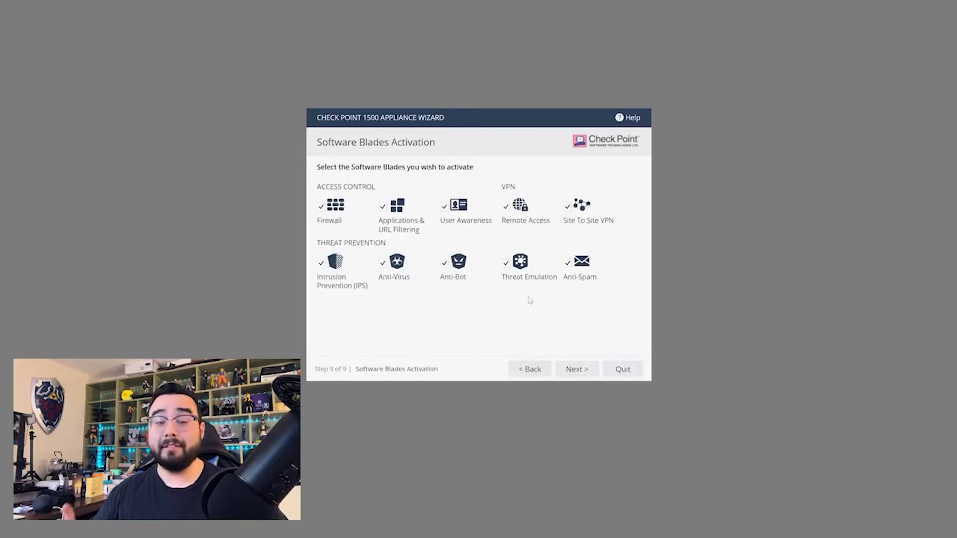
pyautogui.moveTo(512, 304)
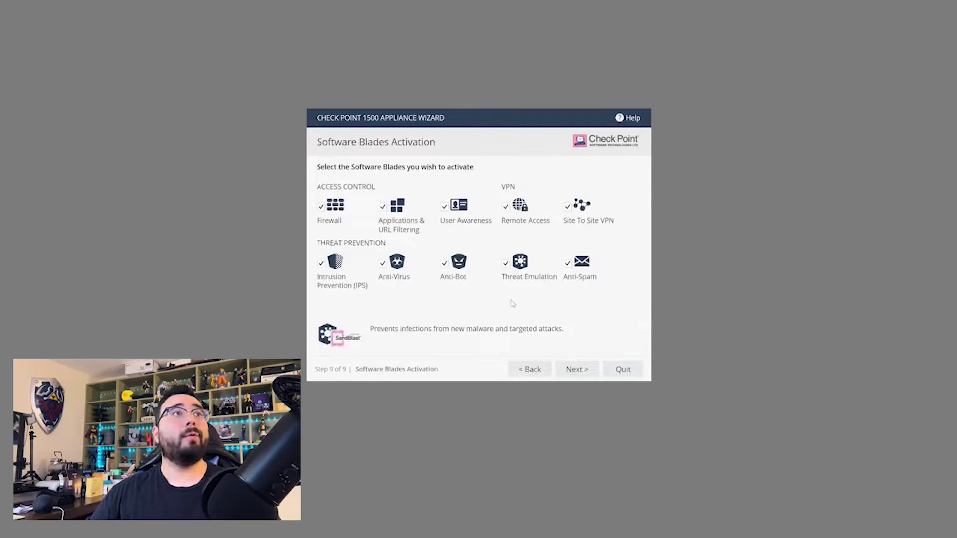
pyautogui.moveTo(567, 271)
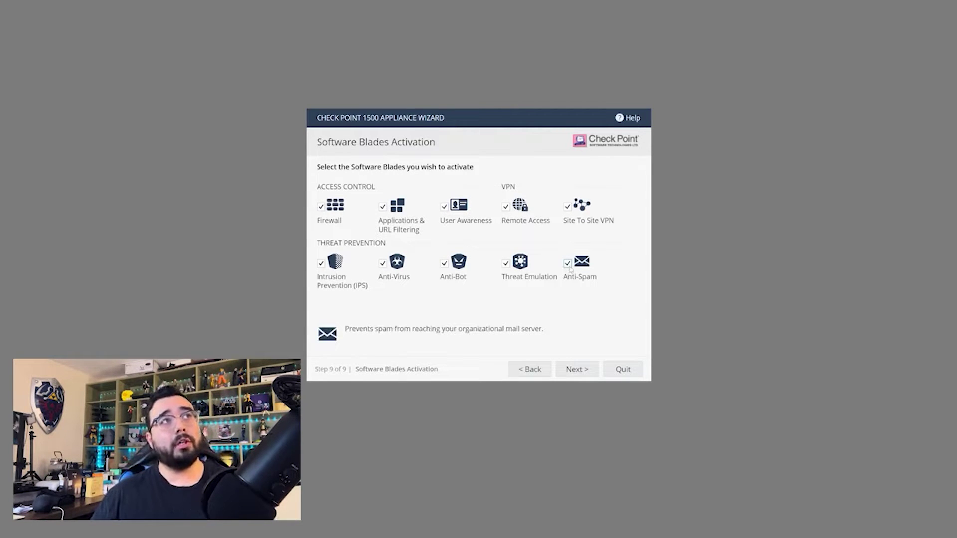
pyautogui.moveTo(541, 257)
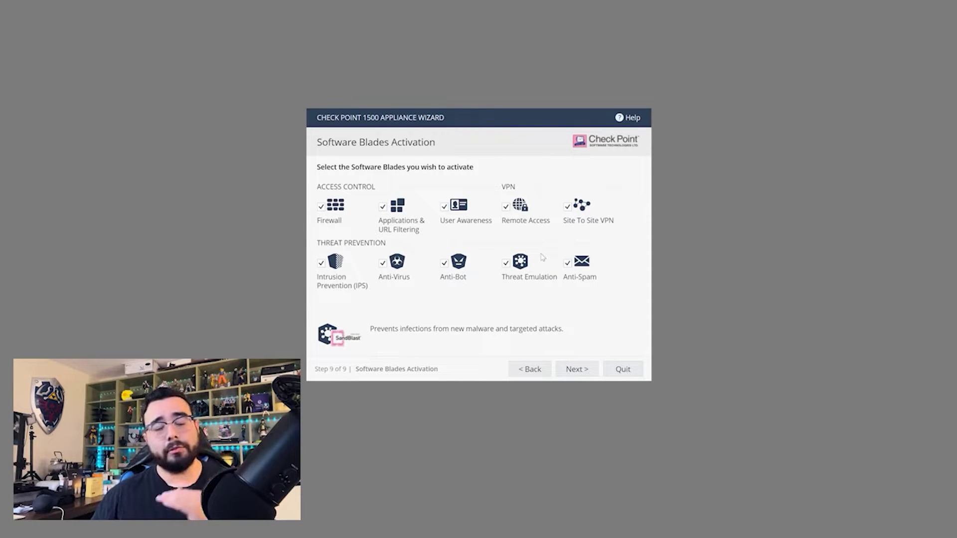
pyautogui.click(567, 263)
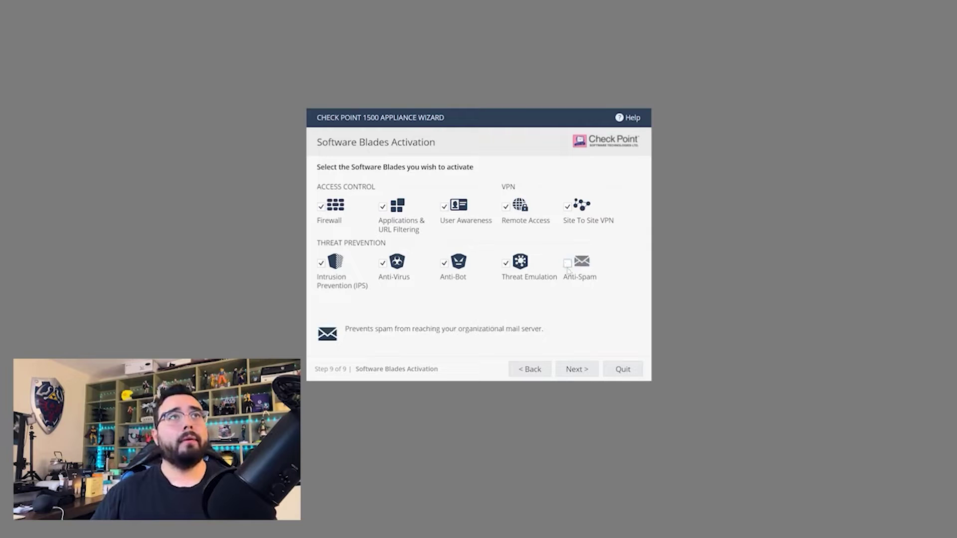
pyautogui.click(506, 263)
pyautogui.click(444, 263)
pyautogui.click(382, 264)
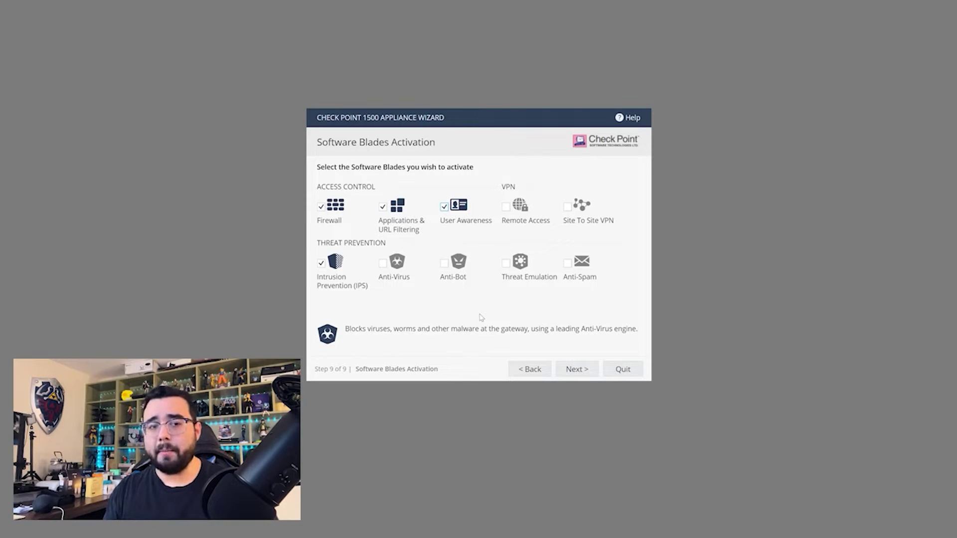
# Apply the blade selection and finish the wizard to open the WebUI.
pyautogui.click(576, 374)
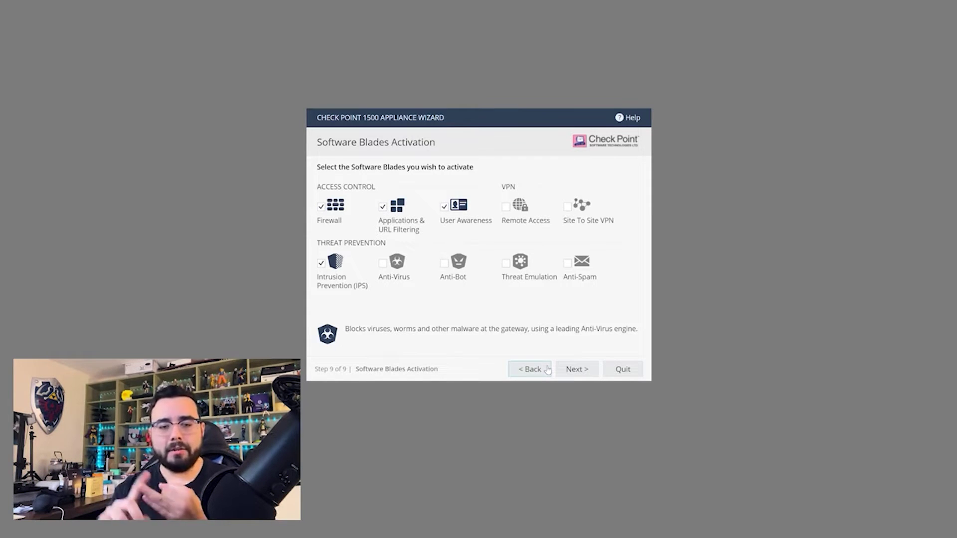
pyautogui.click(577, 369)
pyautogui.click(588, 373)
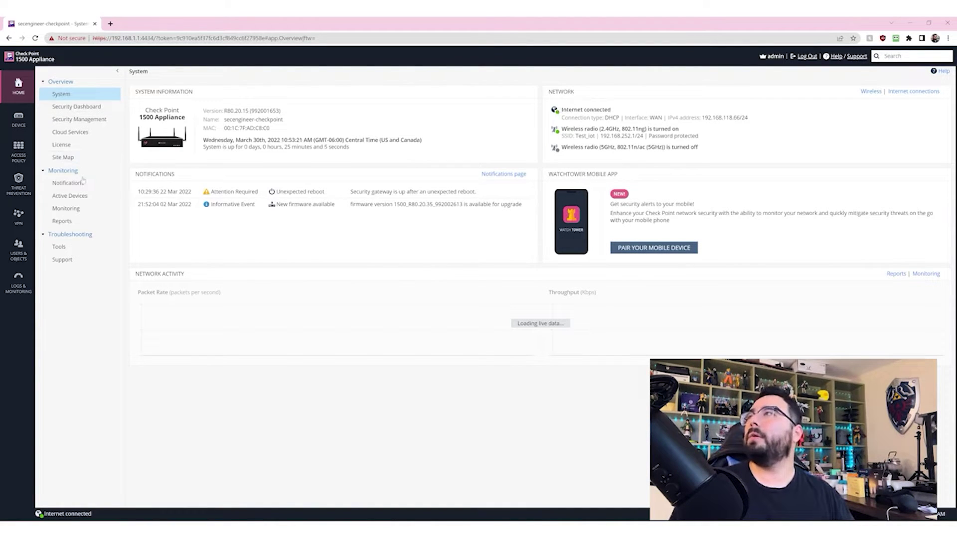
# Go to Device > Wireless and check the 2.4GHz Radio Settings without changing them.
pyautogui.click(18, 120)
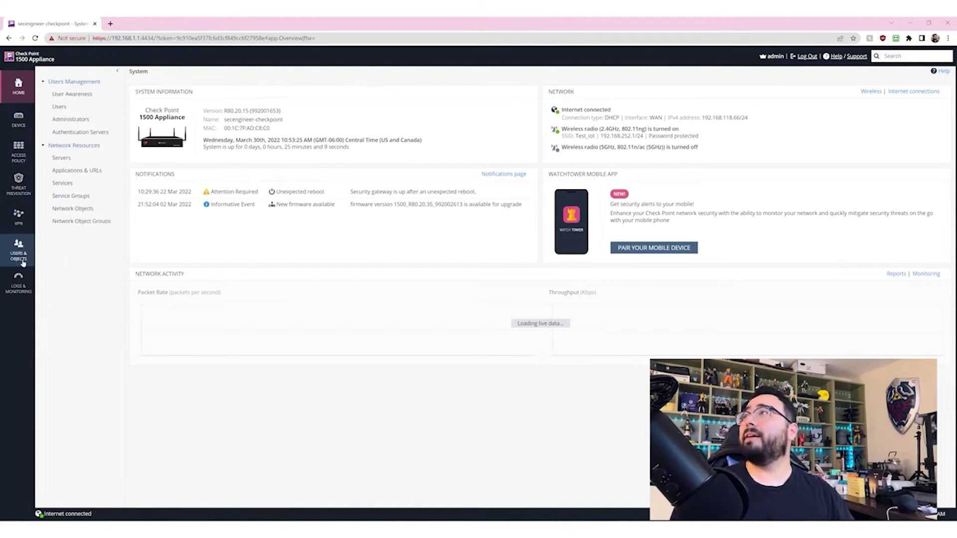
pyautogui.click(62, 94)
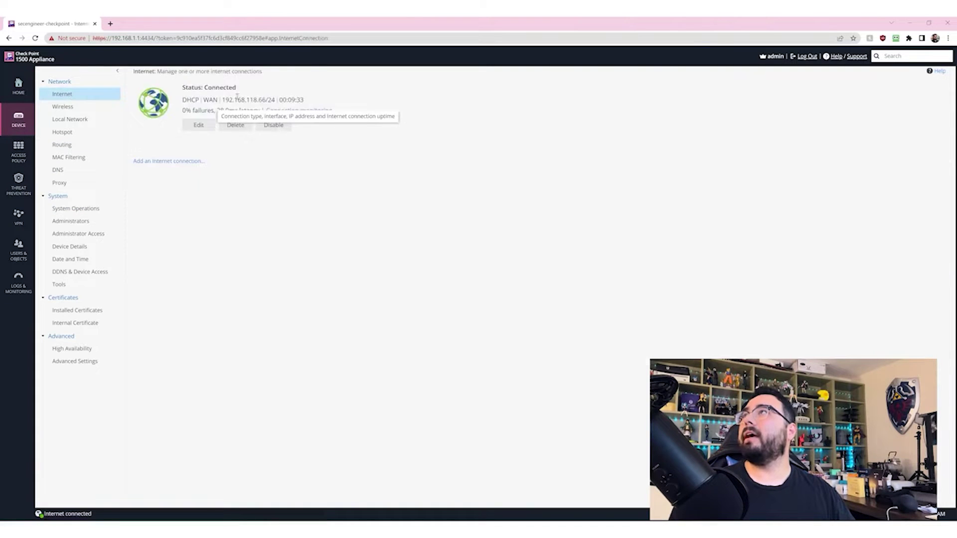
pyautogui.click(62, 106)
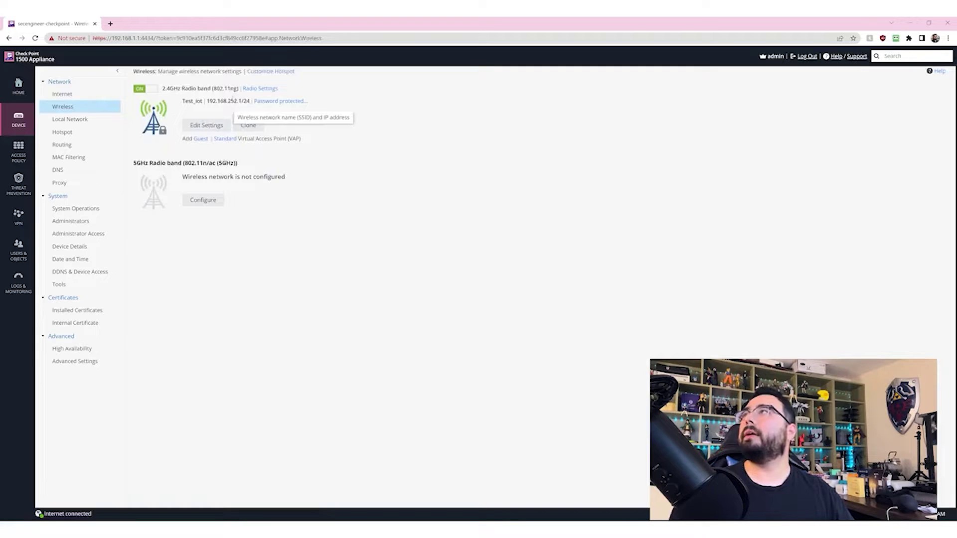
pyautogui.click(261, 88)
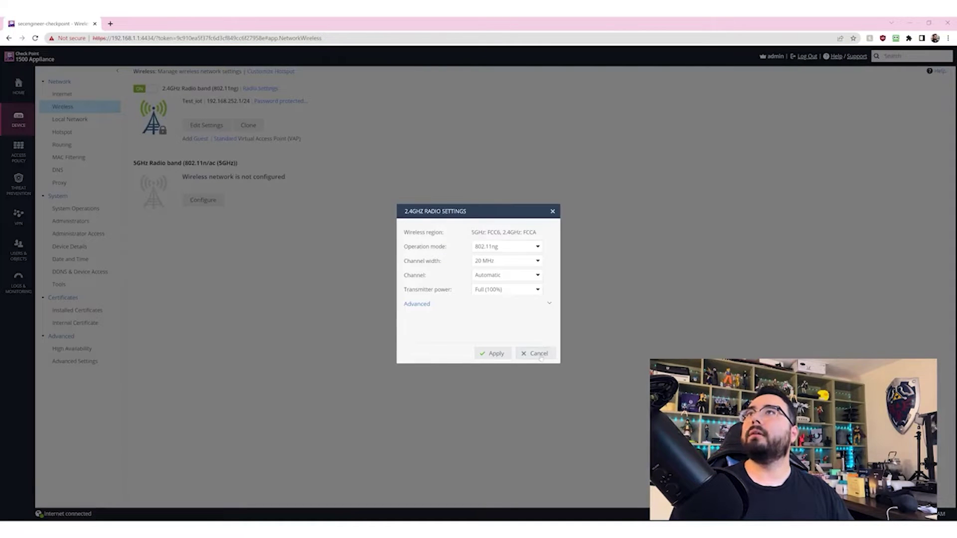
pyautogui.click(538, 354)
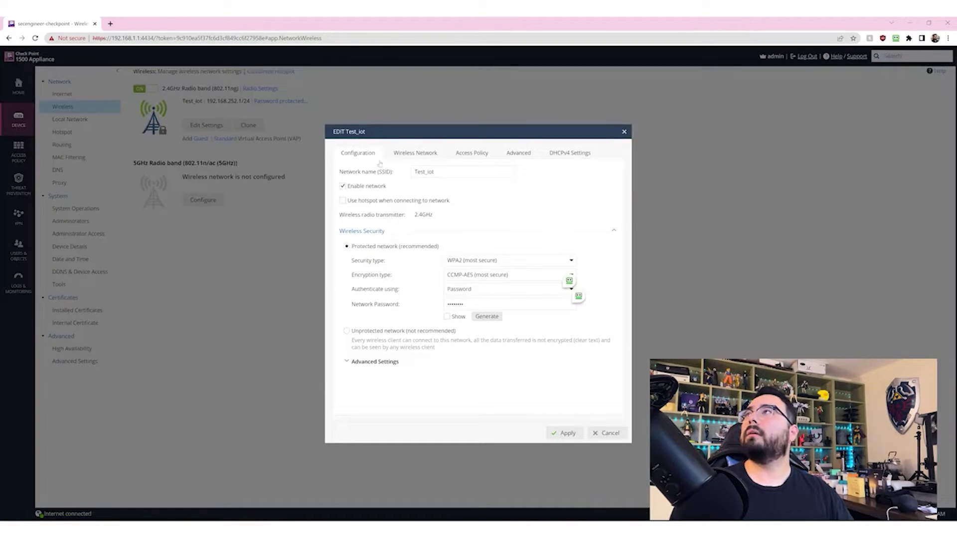
# Enable 'Log traffic from this network to local networks' for Test_iot and apply.
pyautogui.click(413, 151)
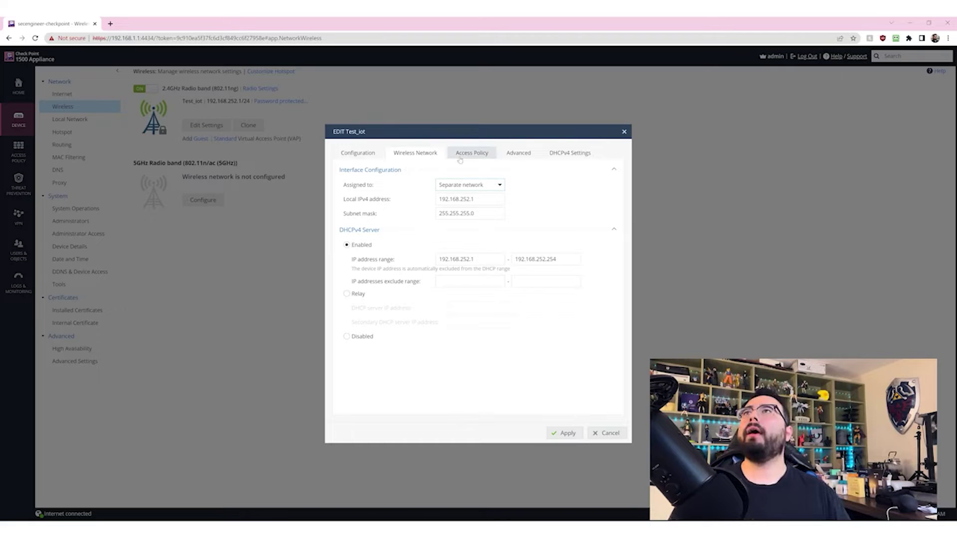
pyautogui.click(359, 153)
pyautogui.click(374, 362)
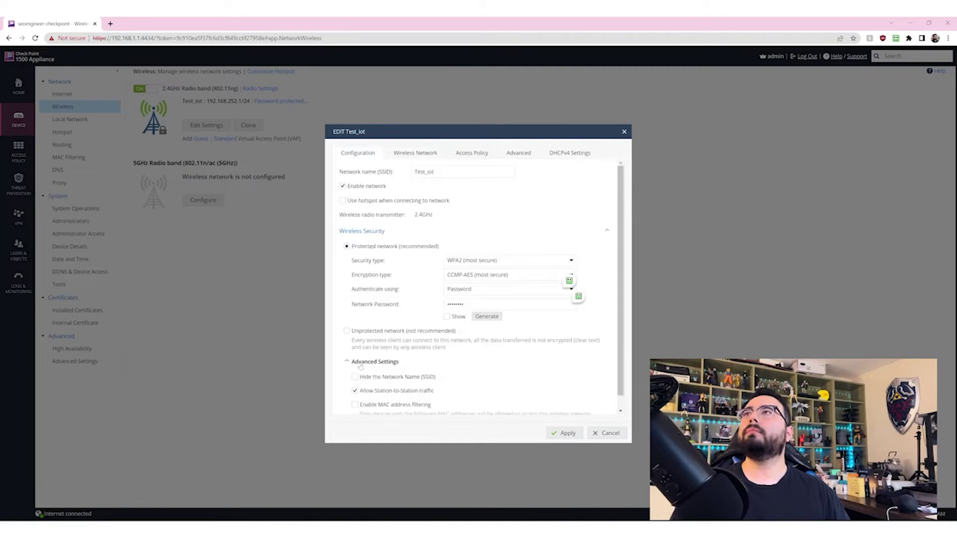
pyautogui.scroll(-1, 424, 349)
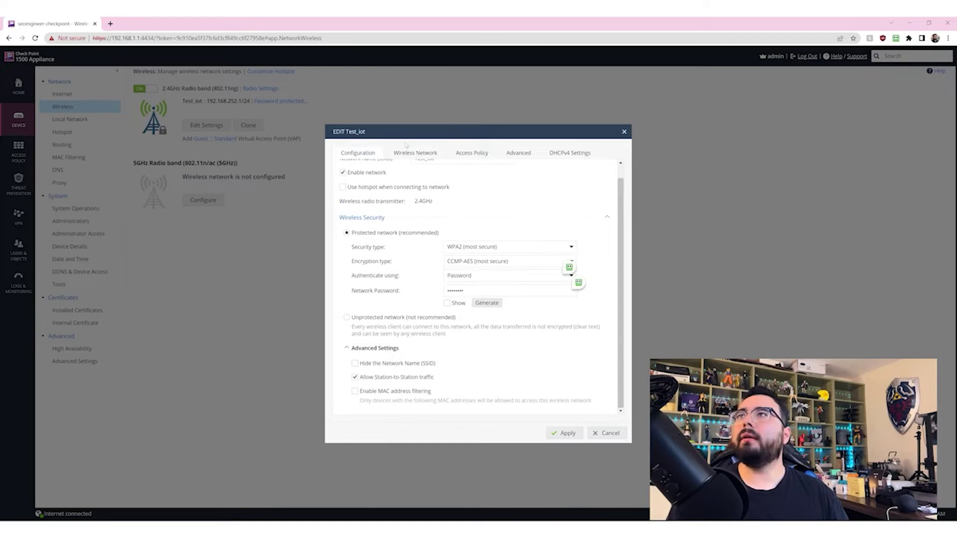
pyautogui.click(473, 154)
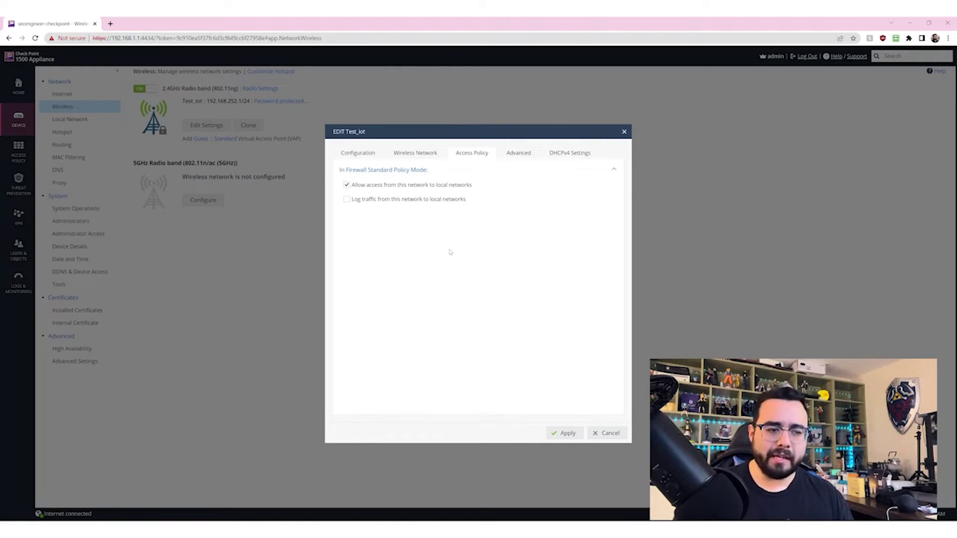
pyautogui.click(449, 201)
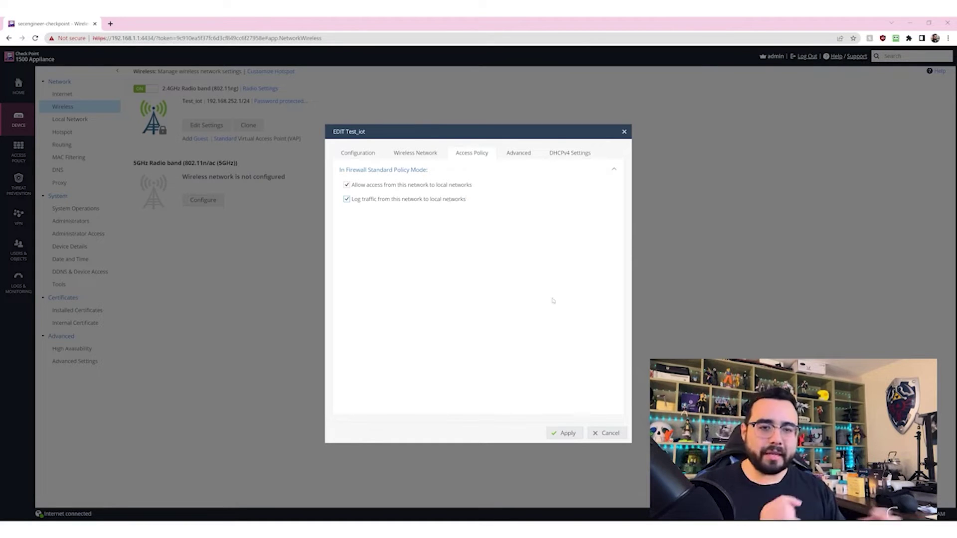
pyautogui.click(519, 152)
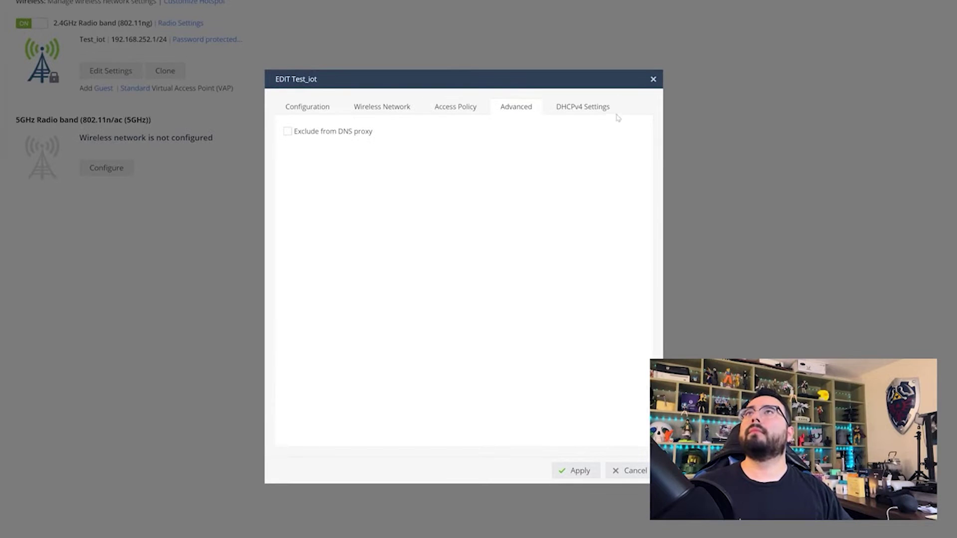
pyautogui.click(603, 107)
pyautogui.scroll(-10, 487, 220)
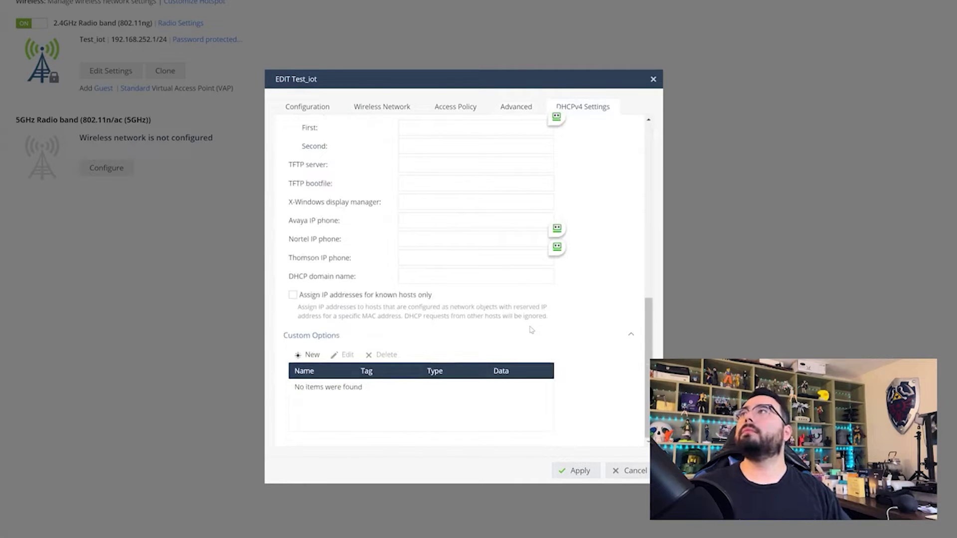
pyautogui.click(586, 472)
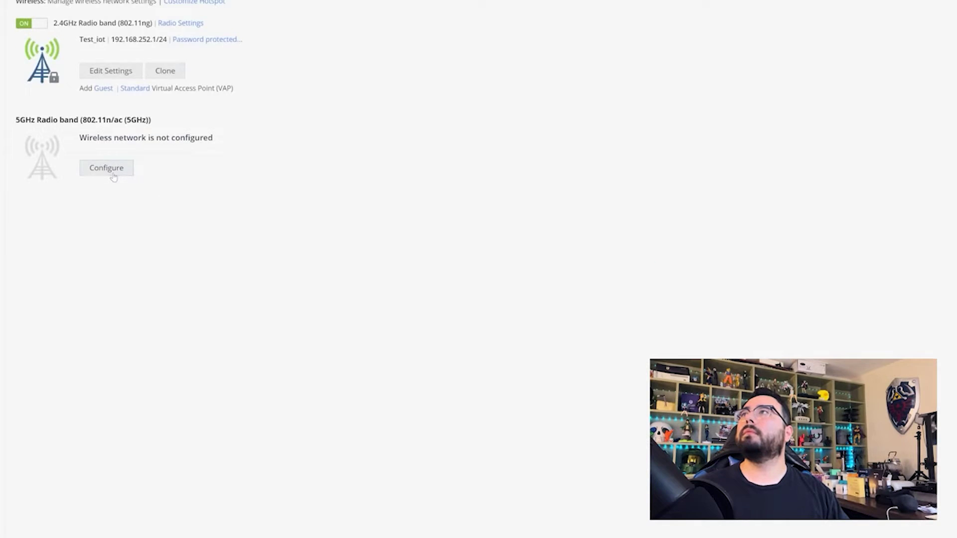
pyautogui.click(111, 168)
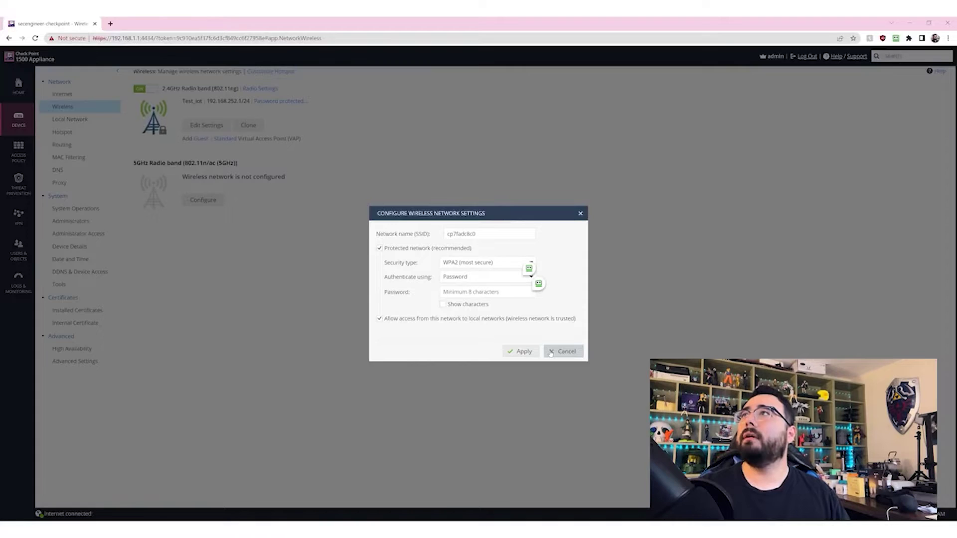
pyautogui.click(551, 353)
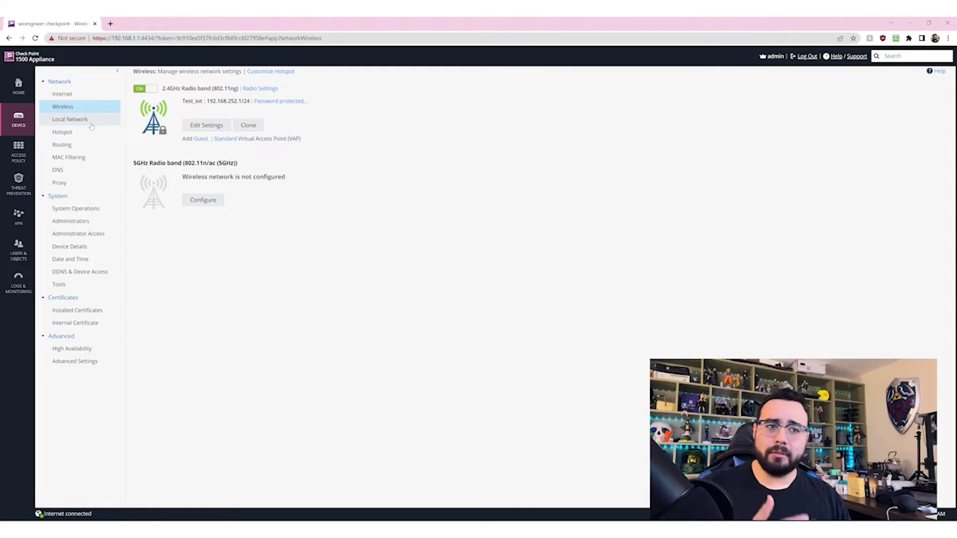
# On the Local Network page, choose New > Virtual Access Point.
pyautogui.click(56, 123)
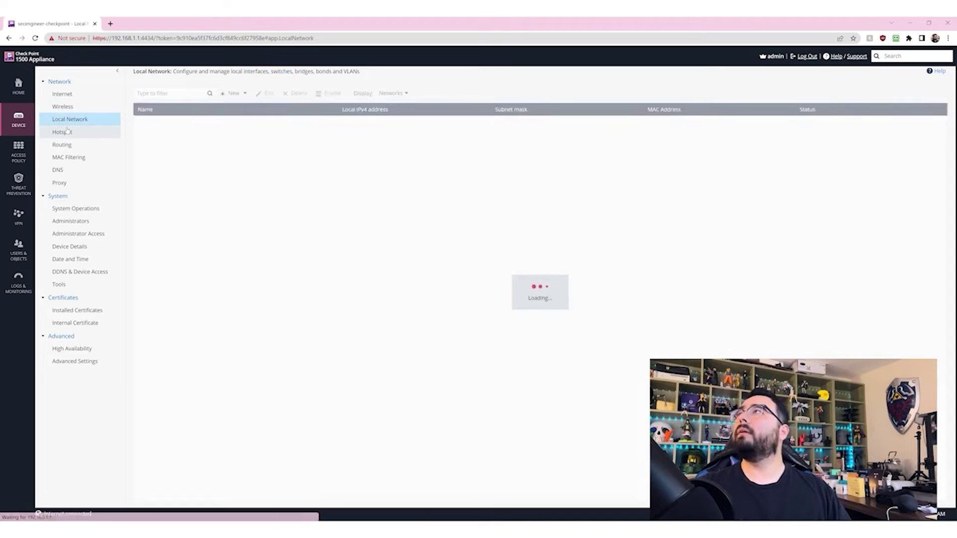
pyautogui.click(241, 95)
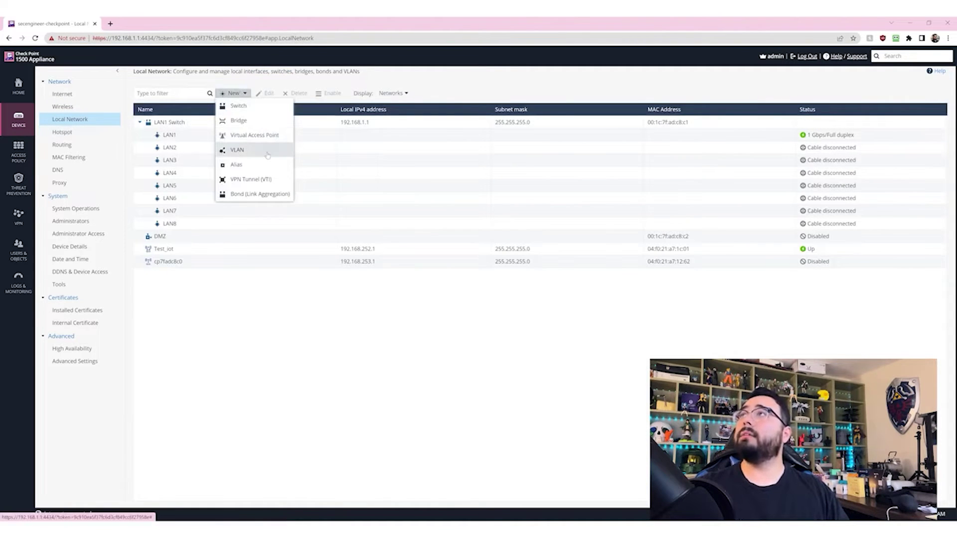
pyautogui.click(260, 336)
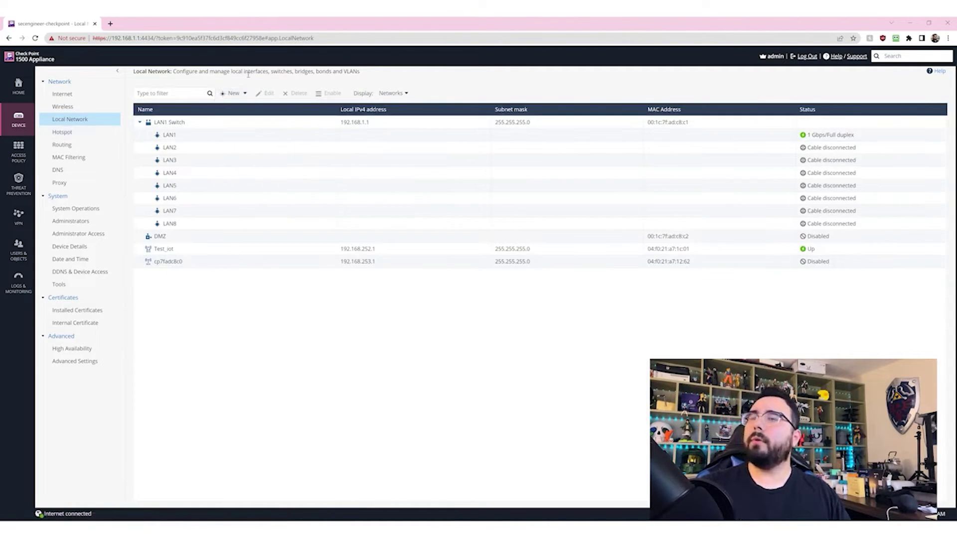
pyautogui.click(234, 95)
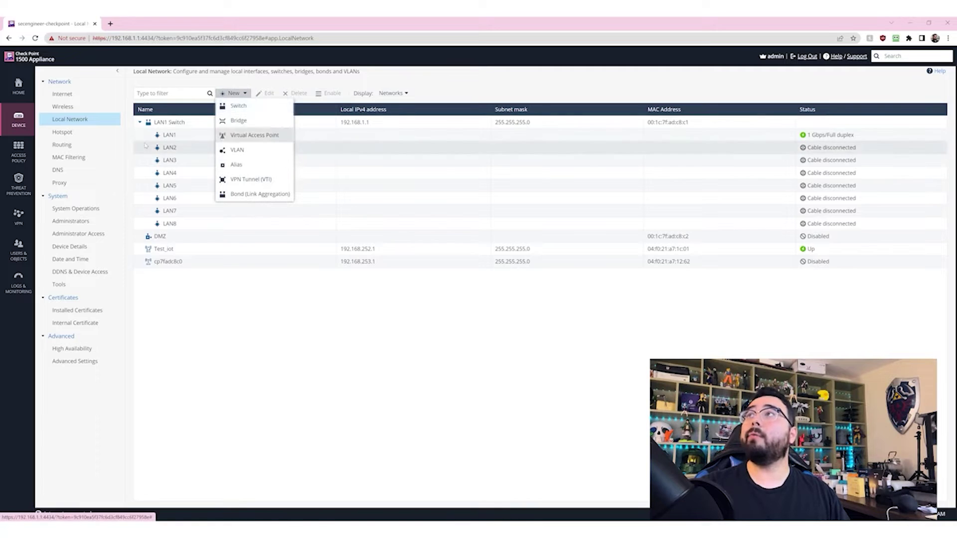
pyautogui.click(62, 132)
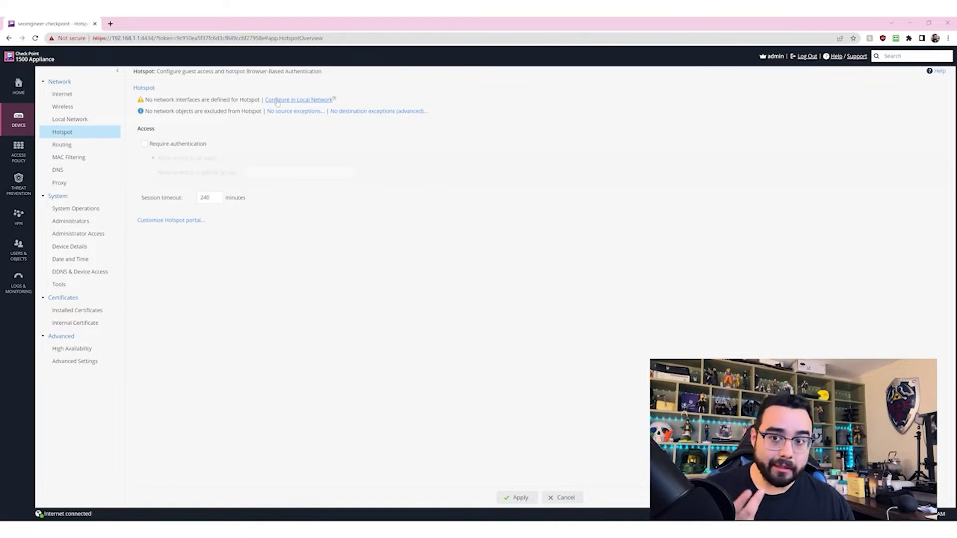
pyautogui.click(277, 99)
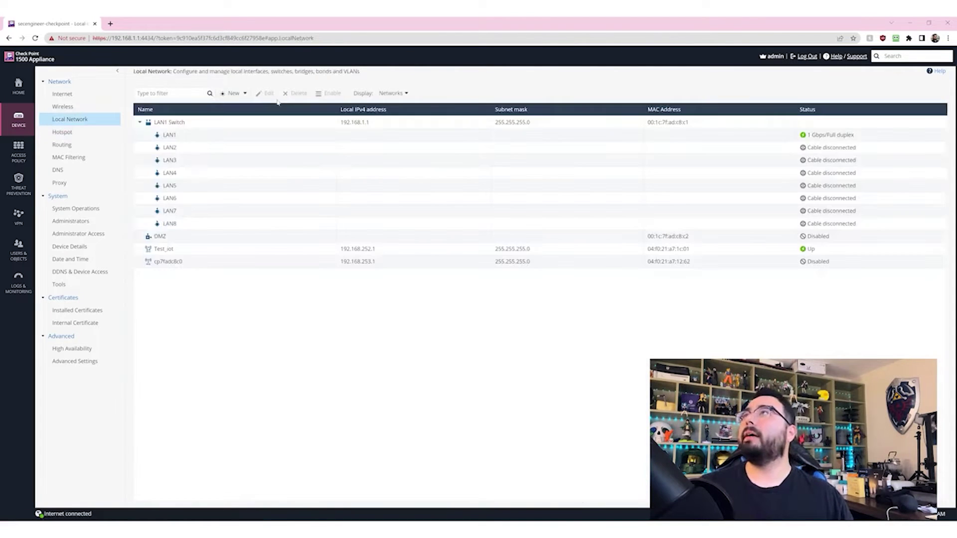
pyautogui.click(233, 94)
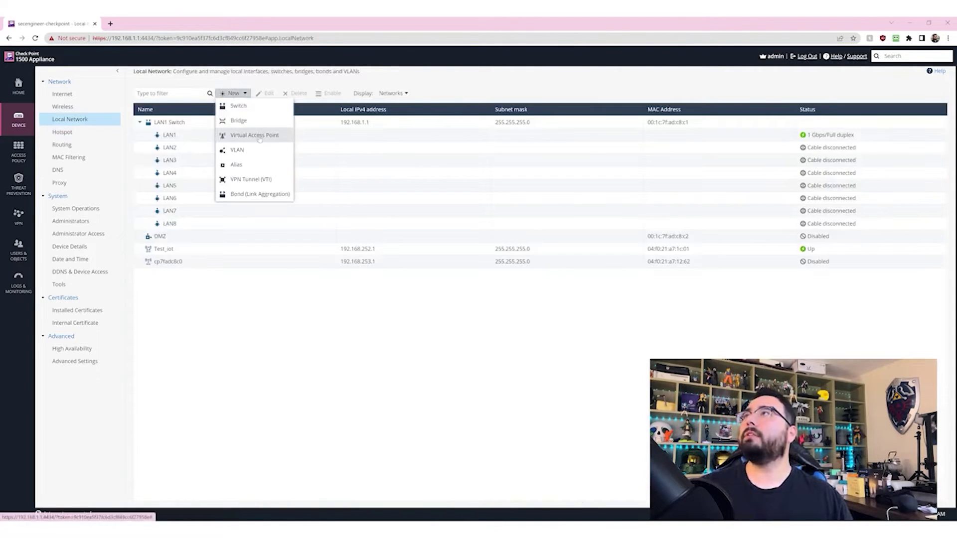
pyautogui.click(259, 140)
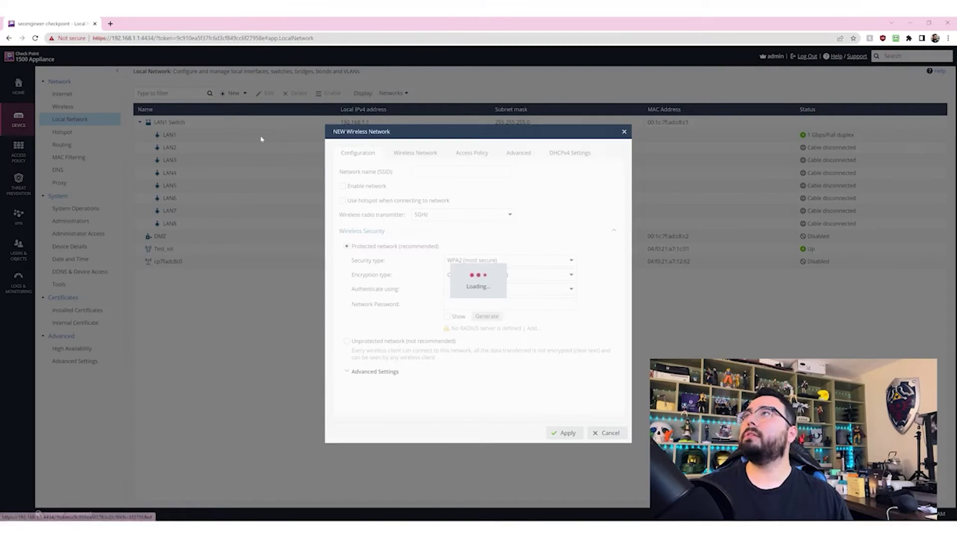
# Set SSID Guest_wifi_int on 2.4GHz as an unprotected network, then view advanced settings.
pyautogui.doubleClick(443, 171)
pyautogui.write('Guest Wi')
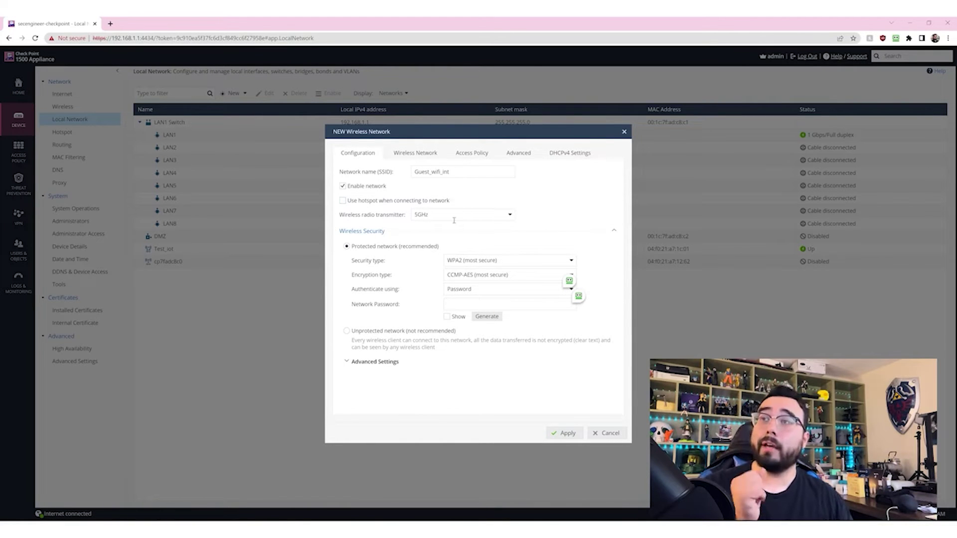
pyautogui.click(462, 215)
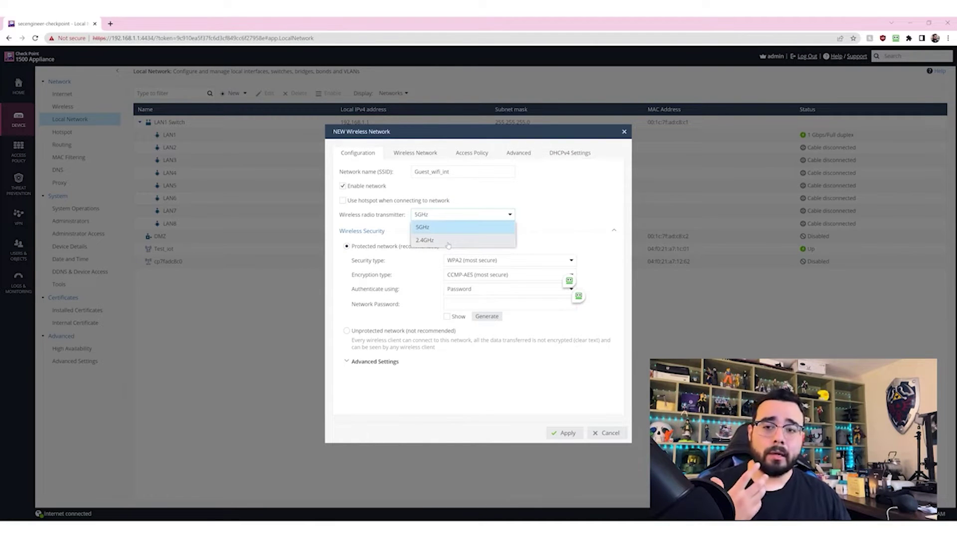
pyautogui.click(449, 241)
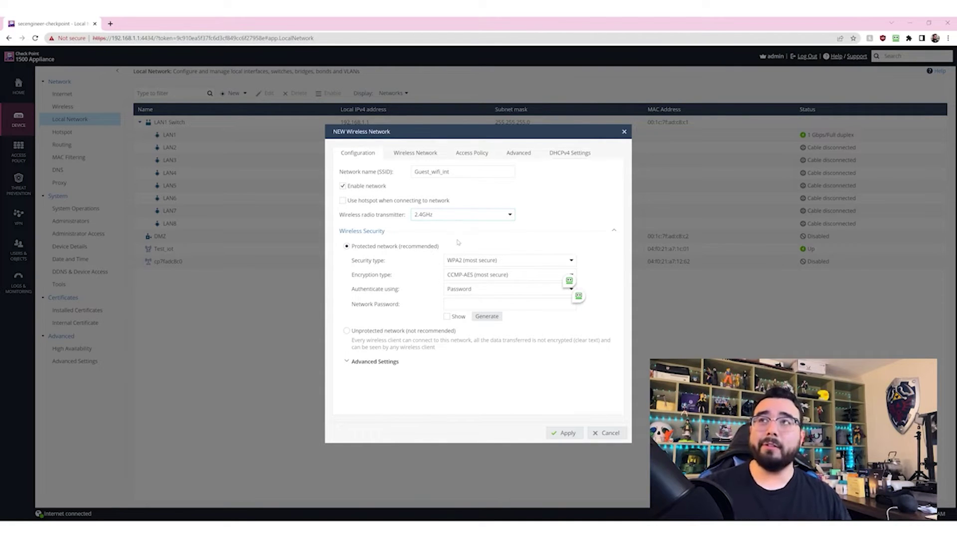
pyautogui.click(411, 334)
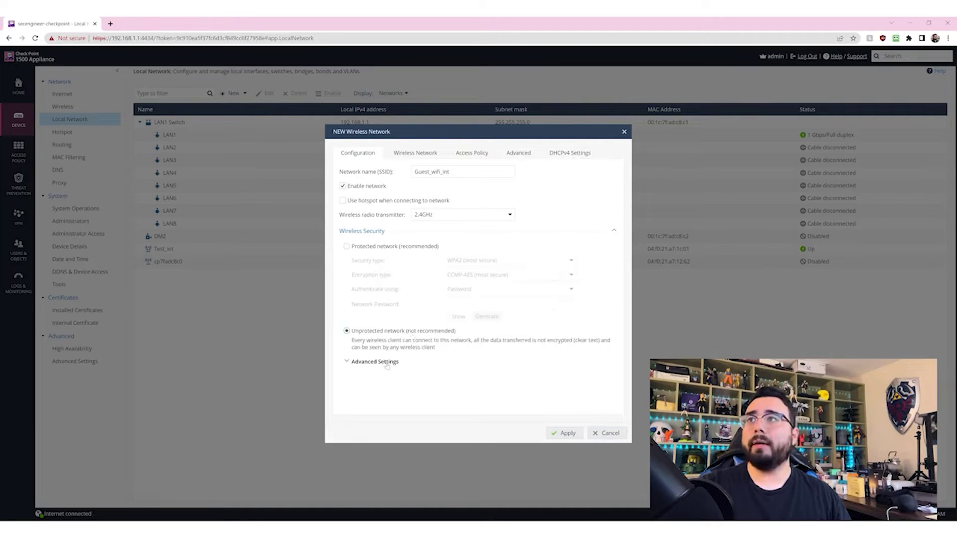
pyautogui.click(385, 364)
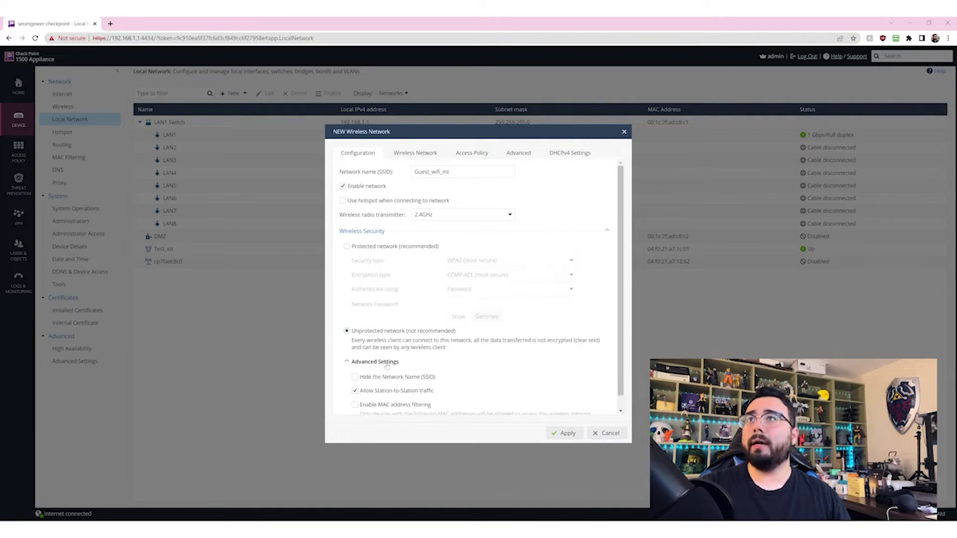
pyautogui.click(425, 157)
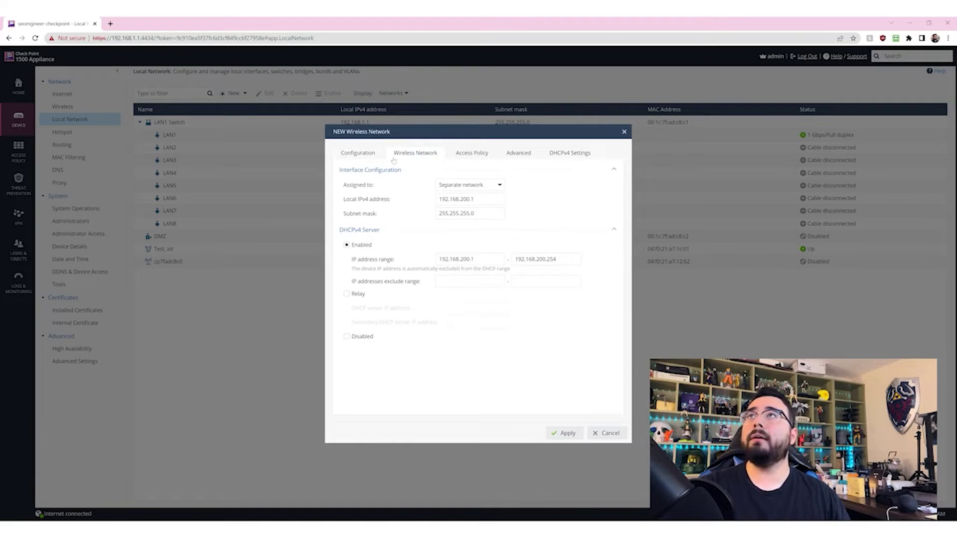
# Keep Guest_wifi_int as a separate network, review its Access Policy and DHCPv4 tabs, and save it.
pyautogui.click(462, 186)
pyautogui.click(462, 182)
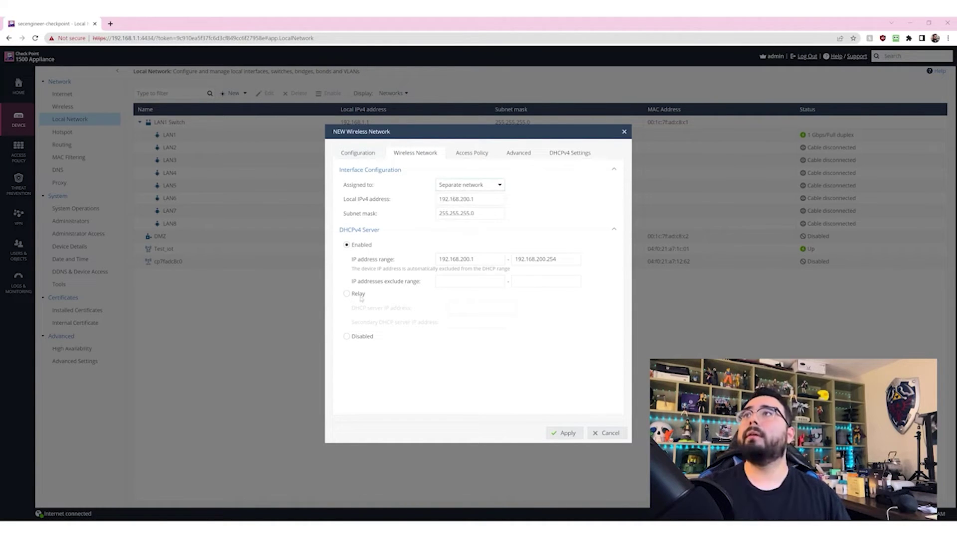
pyautogui.click(472, 152)
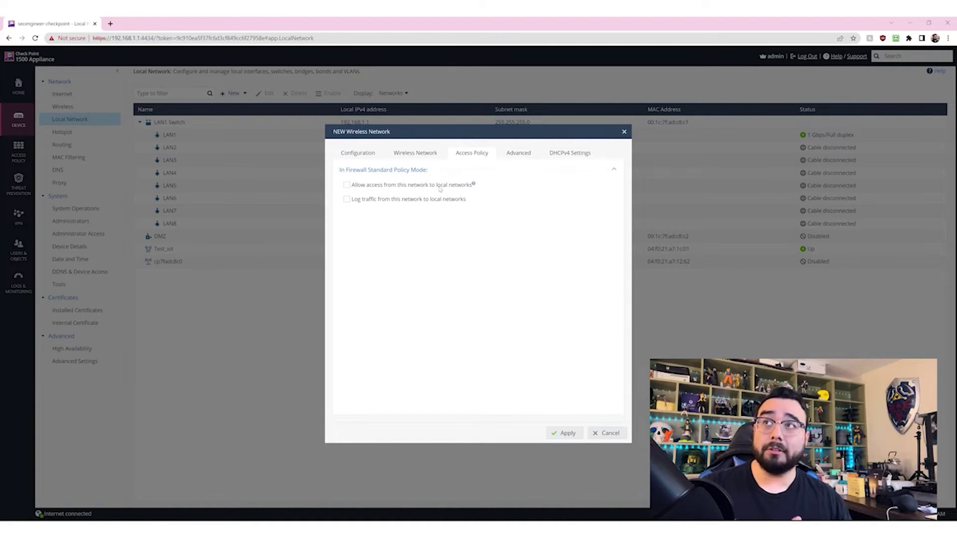
pyautogui.click(570, 153)
pyautogui.scroll(-3, 590, 304)
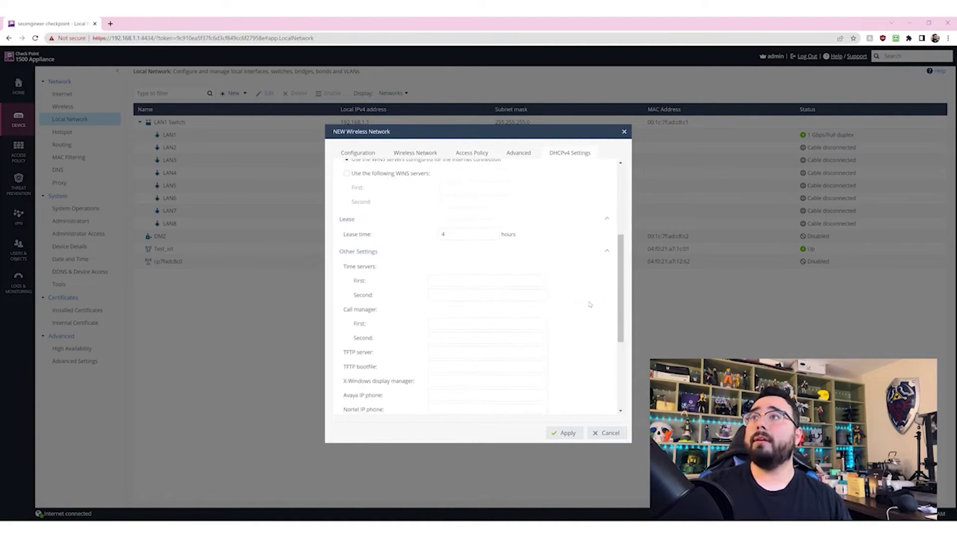
pyautogui.scroll(2, 595, 299)
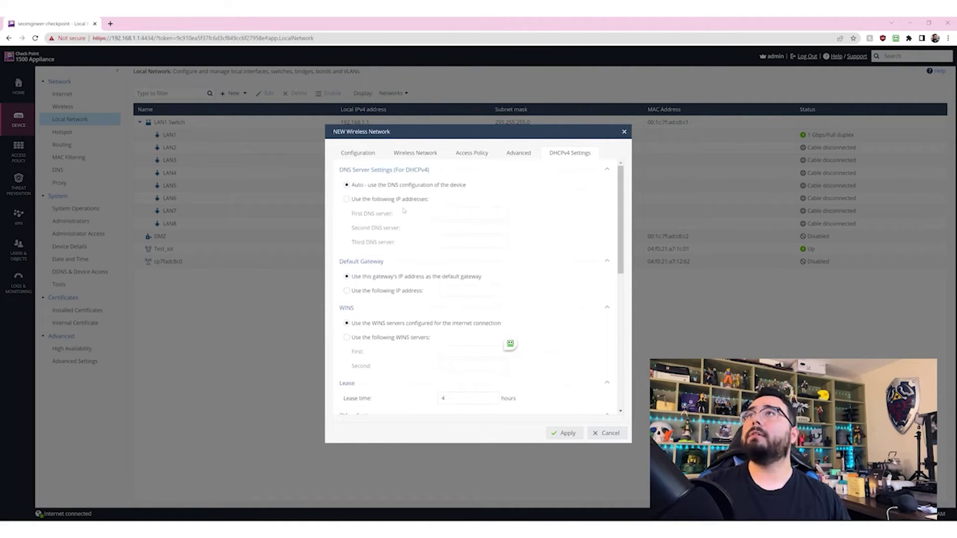
pyautogui.click(372, 158)
pyautogui.scroll(-1, 544, 292)
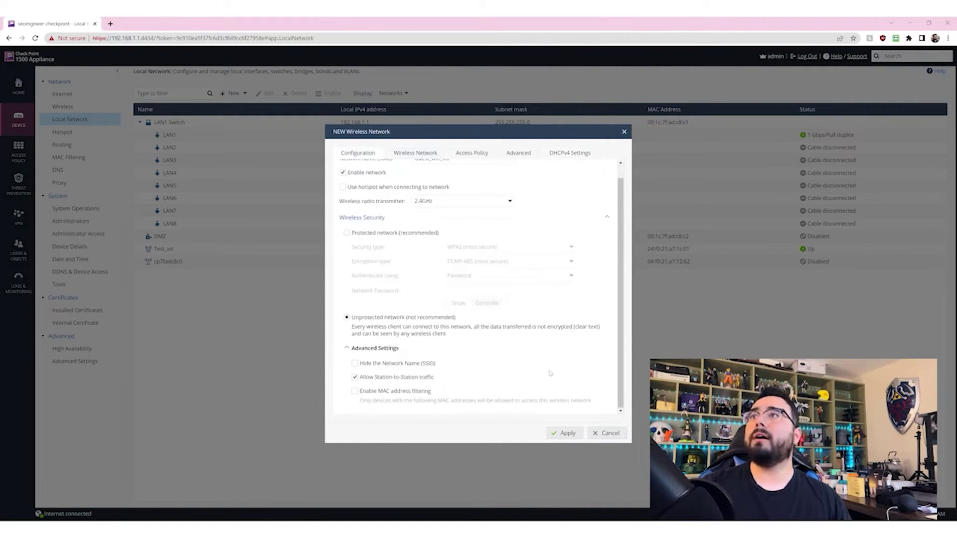
pyautogui.click(568, 433)
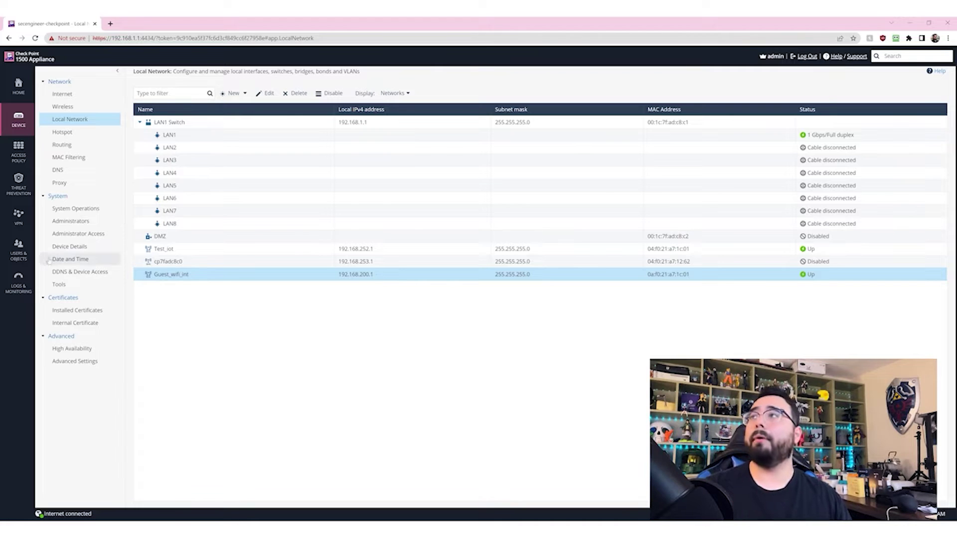
# Edit Guest_wifi_int from Local Network to use the hotspot, then start Hotspot portal customization.
pyautogui.click(69, 132)
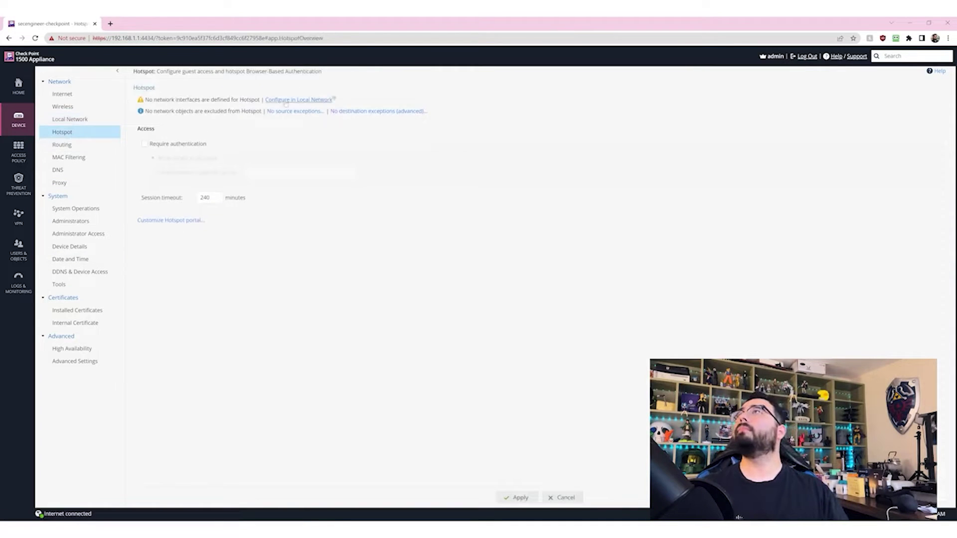
pyautogui.click(70, 119)
pyautogui.doubleClick(200, 277)
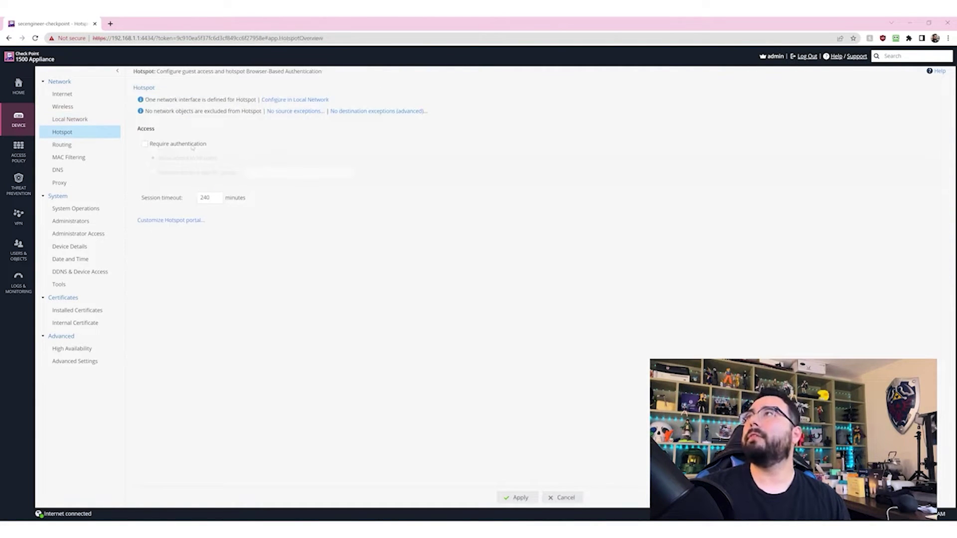
pyautogui.click(182, 220)
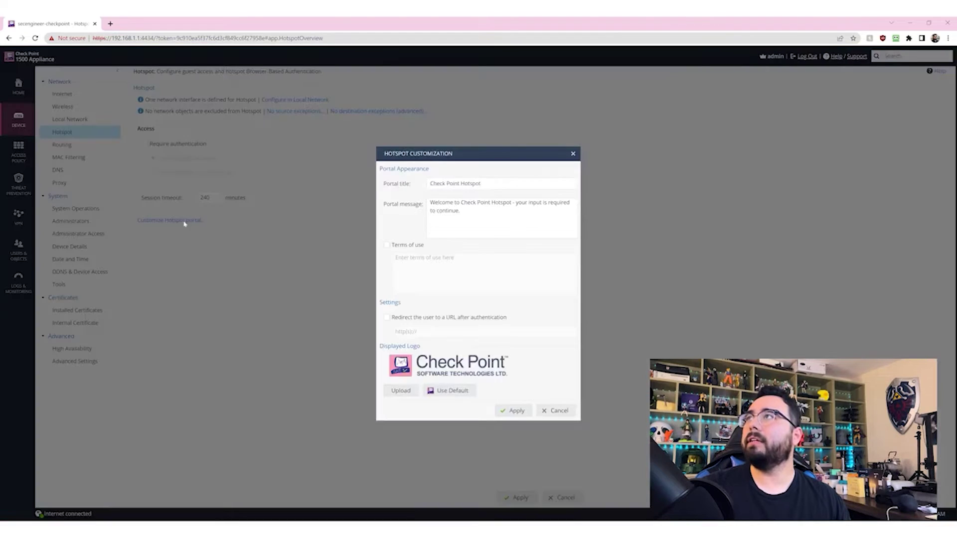
# Enable terms of use with 'welcome to the internet w3e', upload banner.png as logo, and apply.
pyautogui.click(402, 243)
pyautogui.write('welcome to the internet w3e')
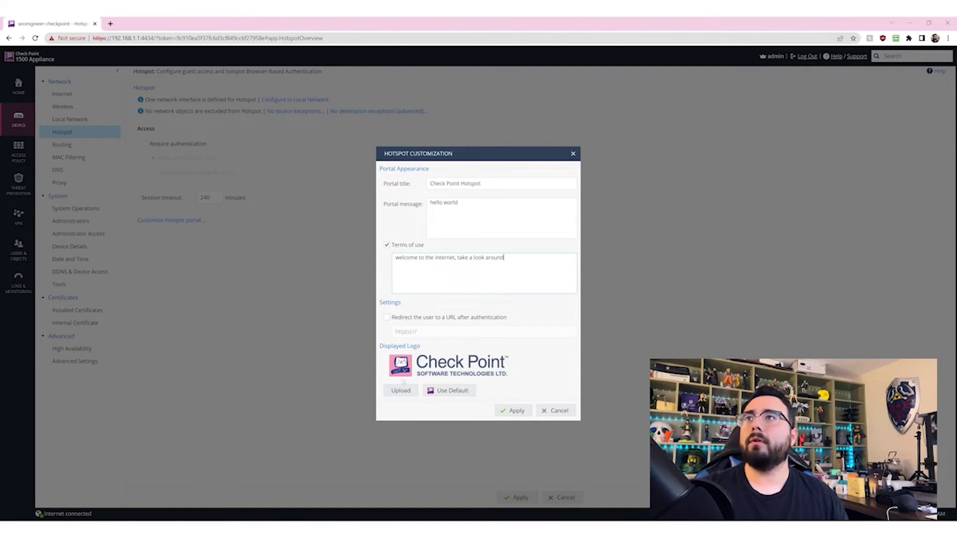
pyautogui.click(400, 390)
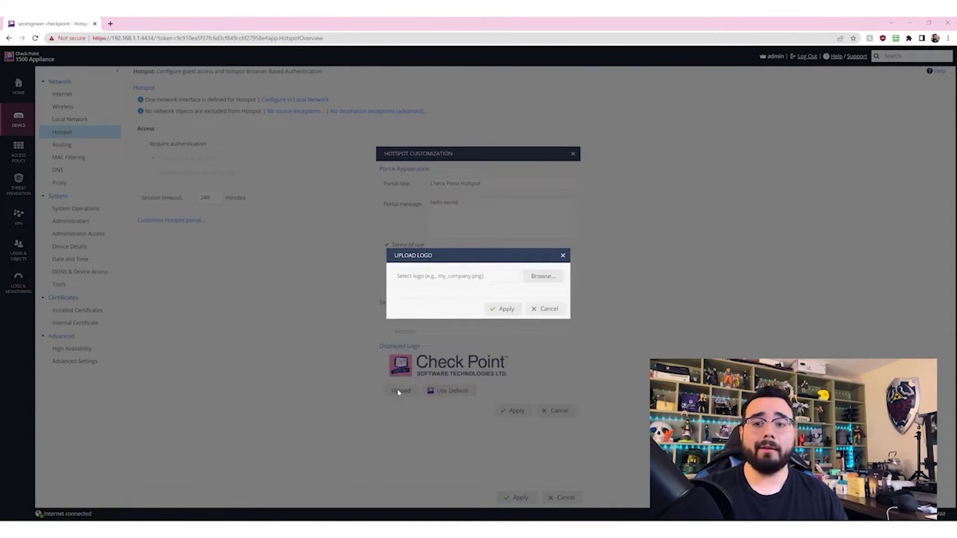
pyautogui.click(534, 277)
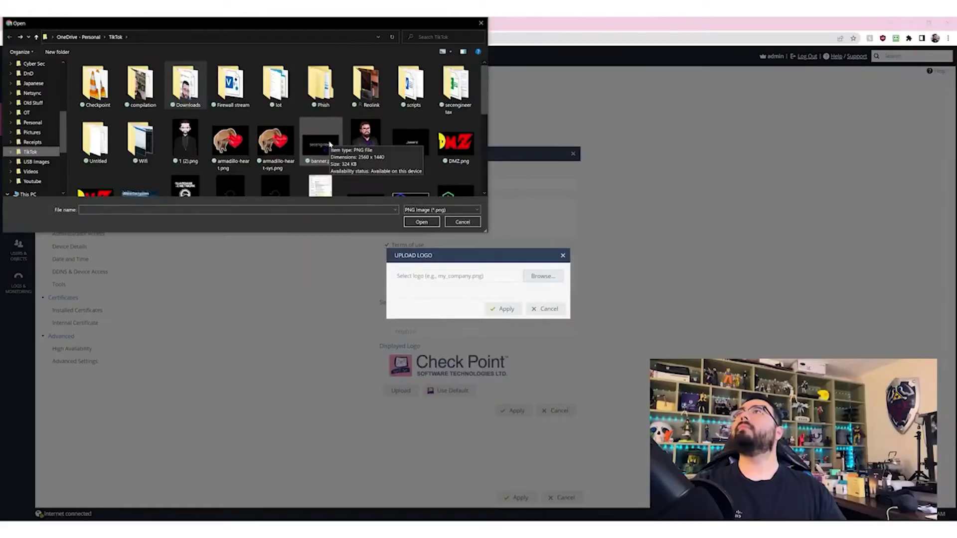
pyautogui.doubleClick(324, 147)
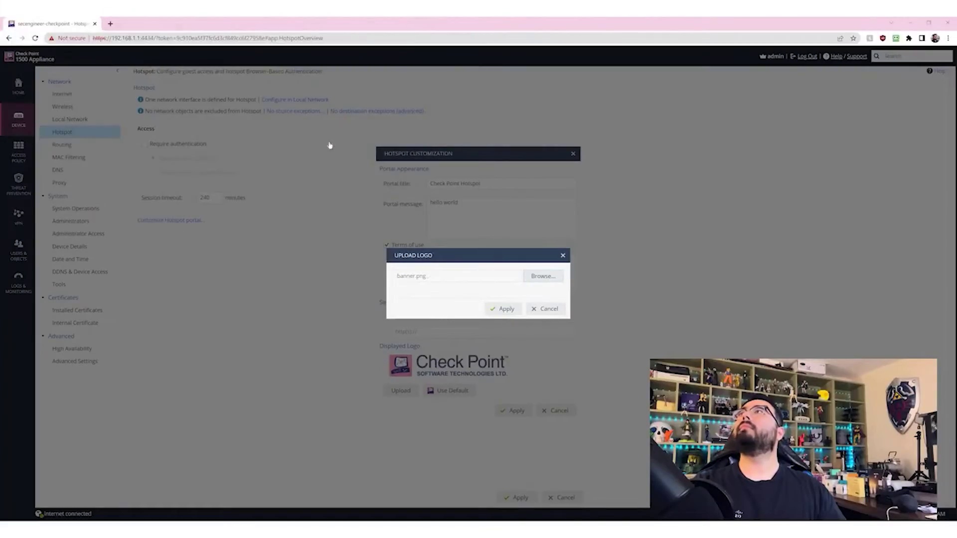
pyautogui.click(504, 309)
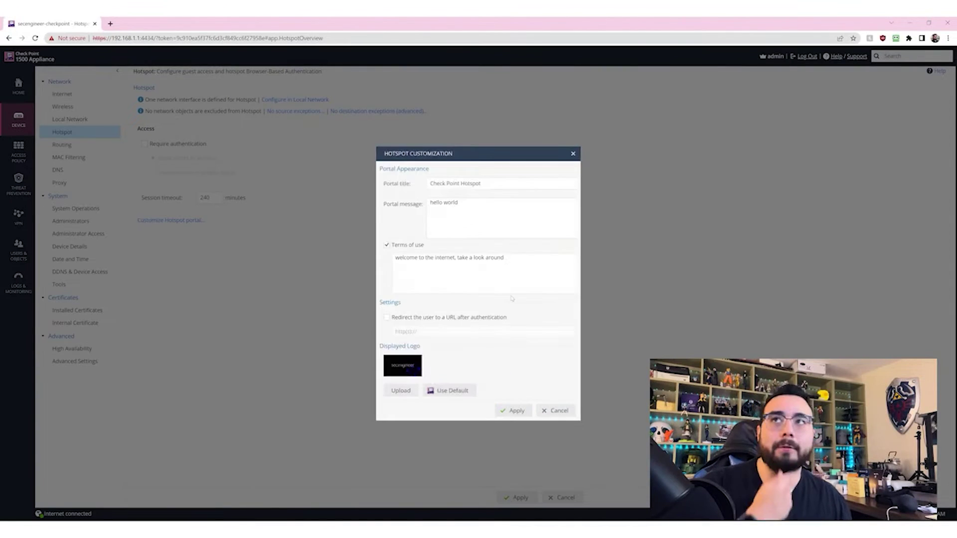
pyautogui.click(516, 411)
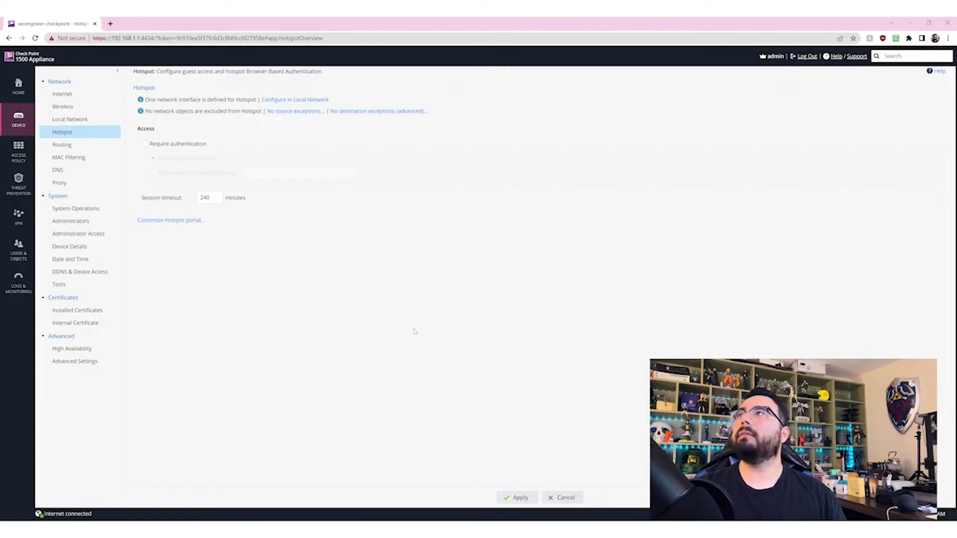
# Inspect the IPv4 routing table and the New Routing Rule's source, destination, service and next-hop options.
pyautogui.click(62, 144)
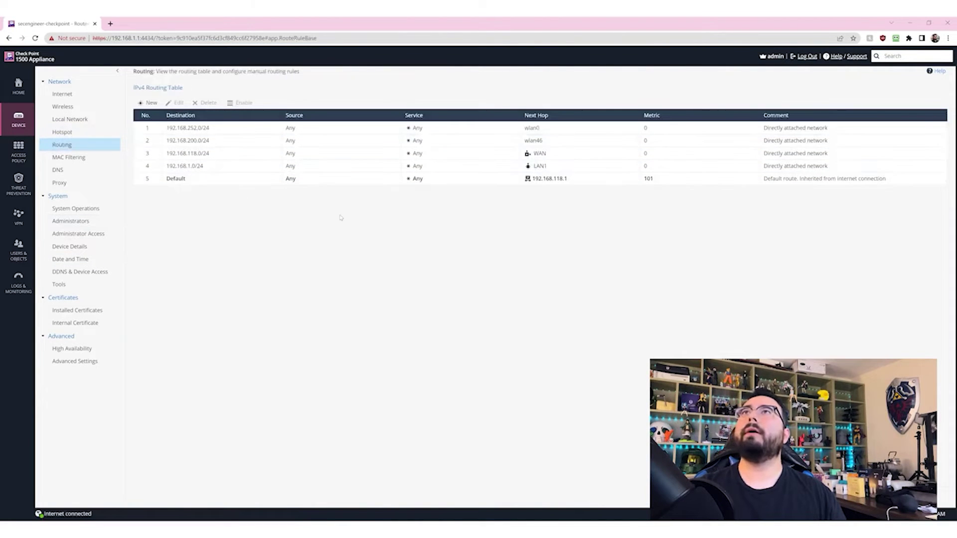
pyautogui.click(149, 103)
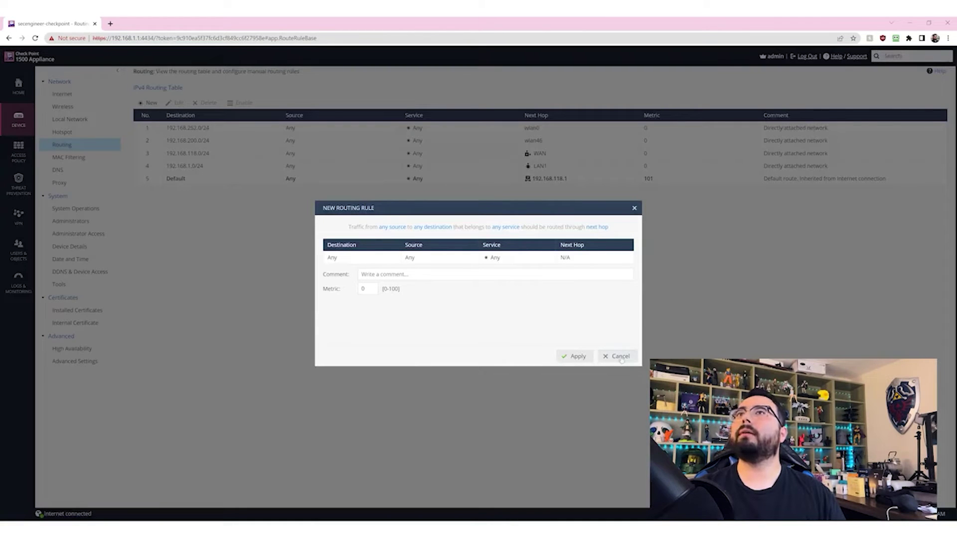
pyautogui.click(493, 258)
pyautogui.click(493, 257)
pyautogui.click(564, 257)
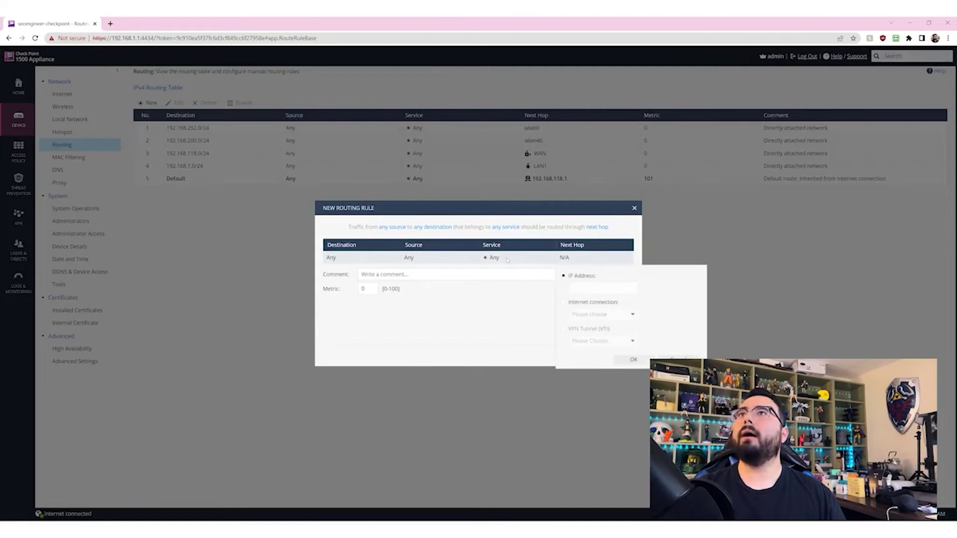
pyautogui.click(508, 259)
pyautogui.scroll(-2, 535, 312)
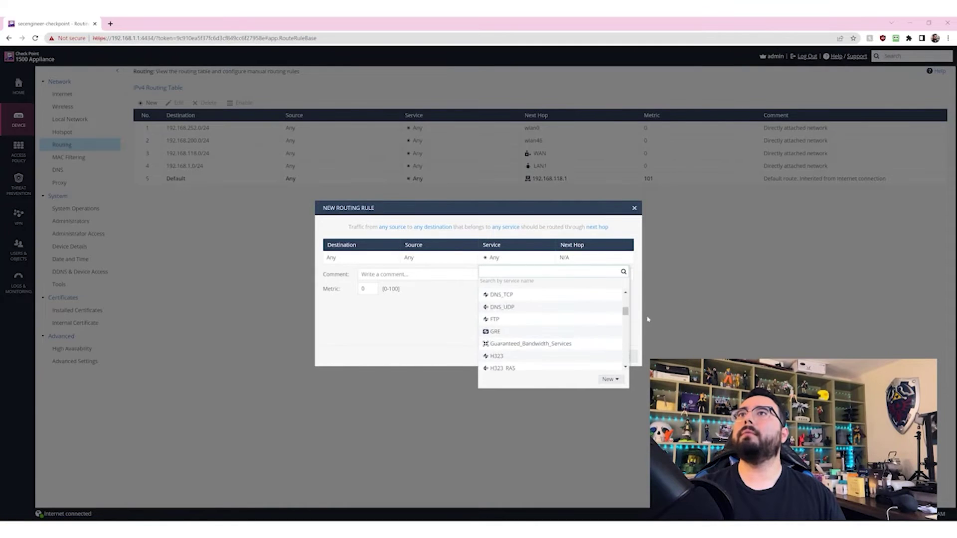
pyautogui.click(359, 257)
pyautogui.click(454, 334)
pyautogui.click(417, 261)
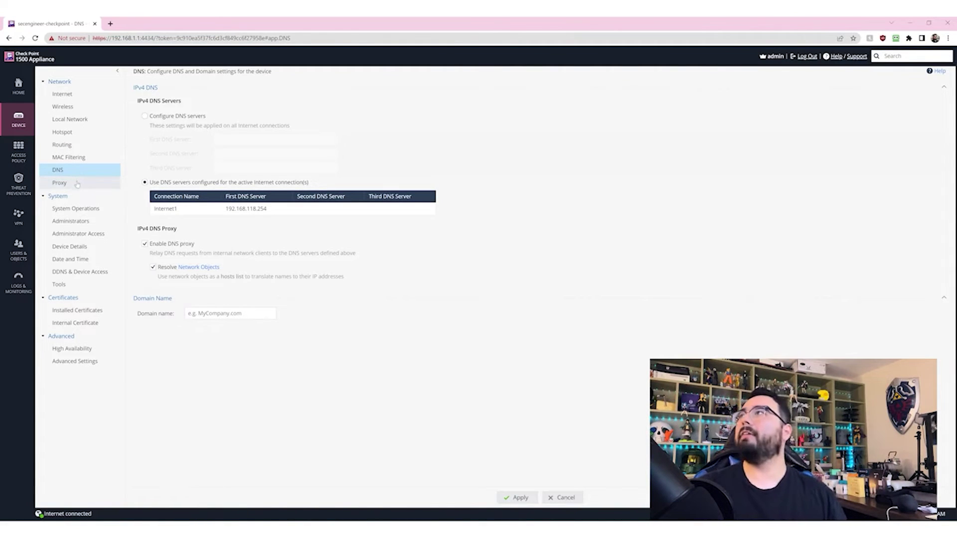
# Try manual DNS servers, discard the unsaved change, and go to the Access Policy overview.
pyautogui.click(144, 116)
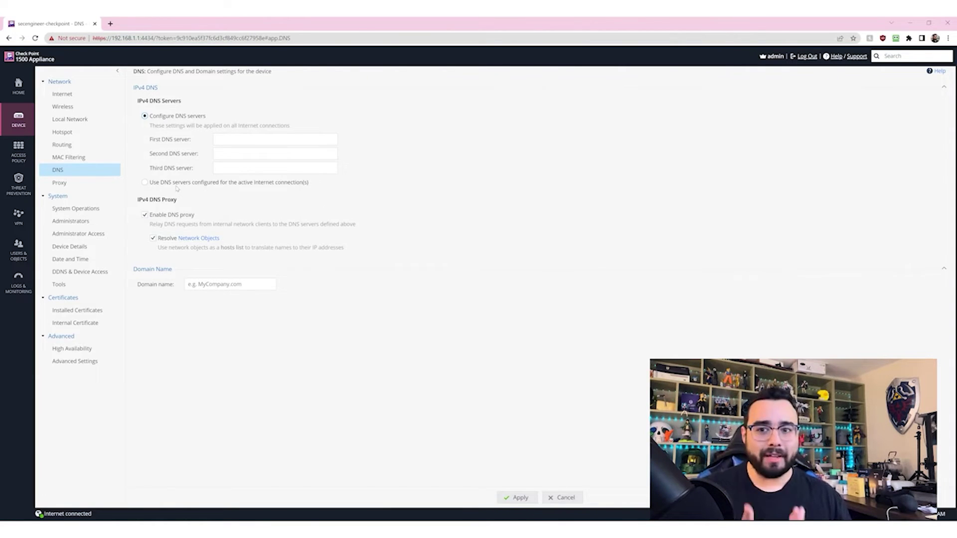
pyautogui.click(63, 184)
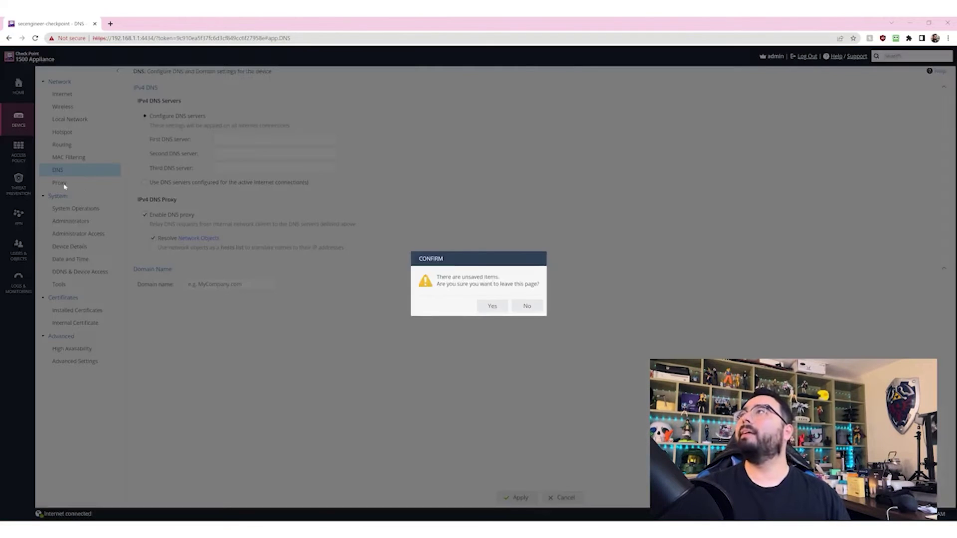
pyautogui.click(529, 305)
pyautogui.click(84, 208)
pyautogui.press('Return')
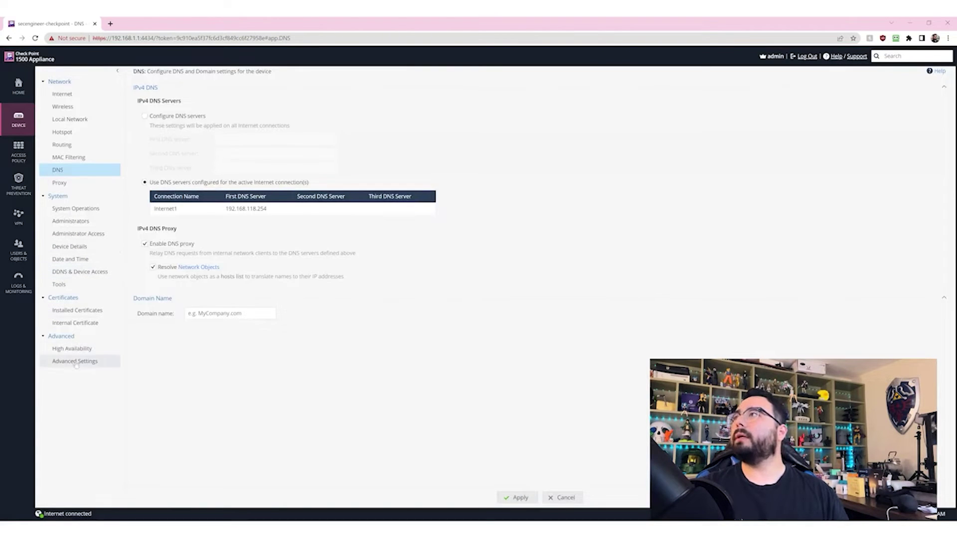
pyautogui.click(20, 154)
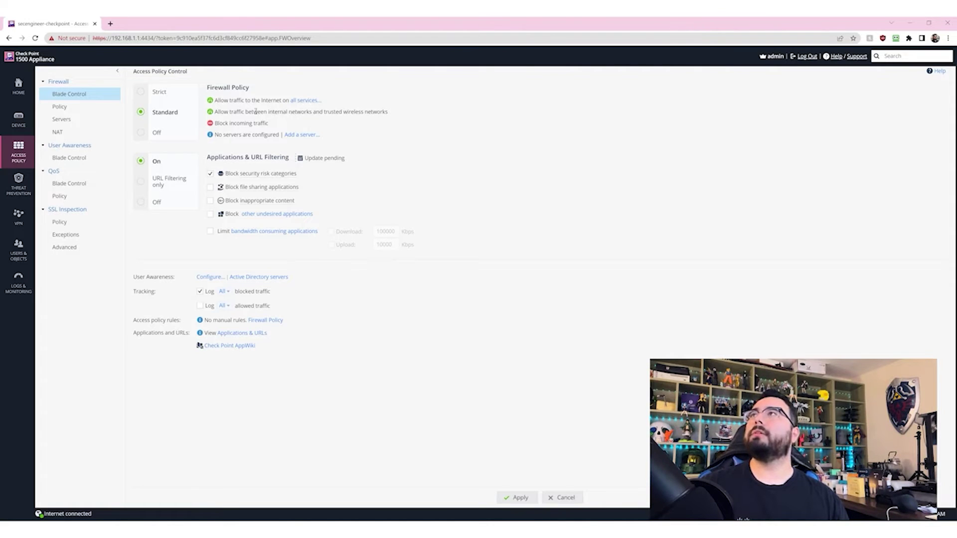
# Switch the firewall policy to Strict, then back to Standard.
pyautogui.click(159, 93)
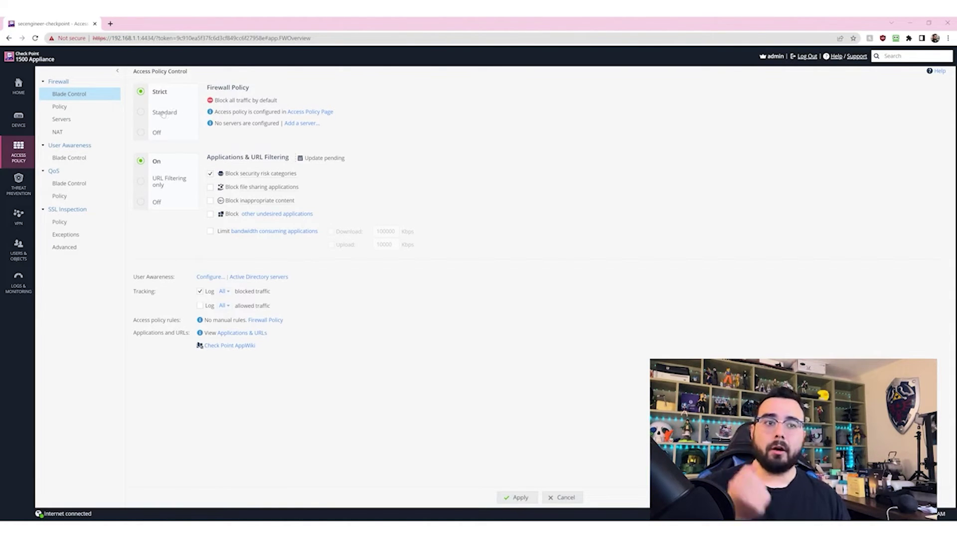
pyautogui.click(163, 113)
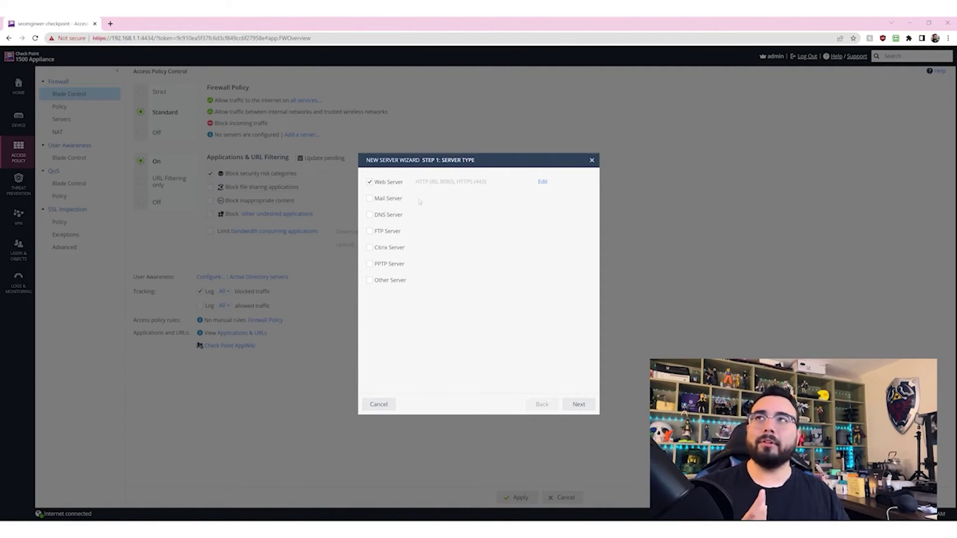
# Define an Other Server using TCP and UDP on port 25565 and continue.
pyautogui.click(370, 280)
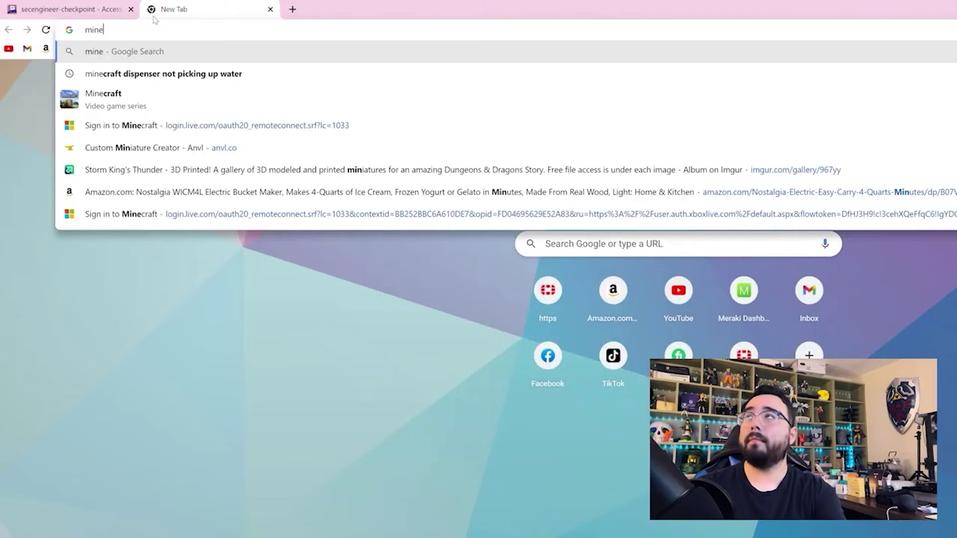
pyautogui.write('craft d3e')
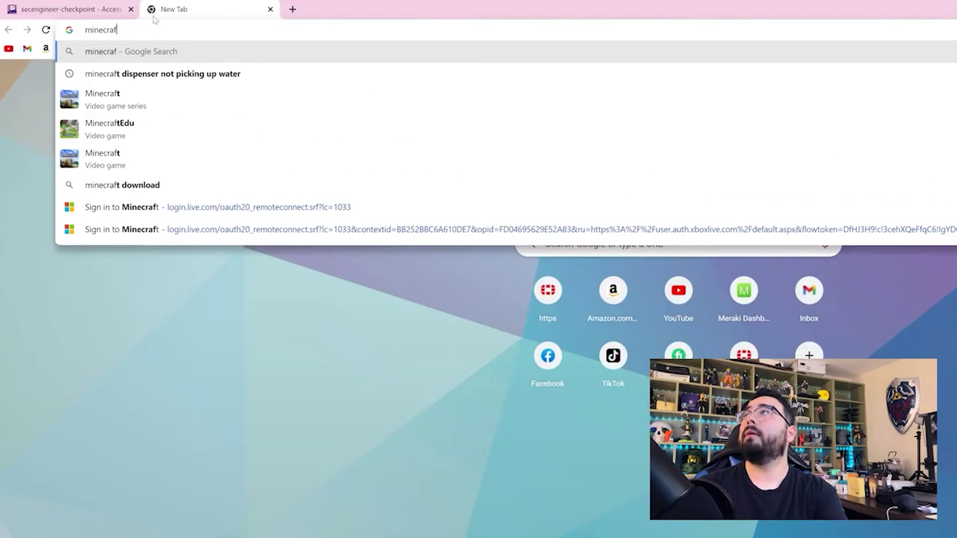
pyautogui.write('fault')
pyautogui.press('Down')
pyautogui.press('Return')
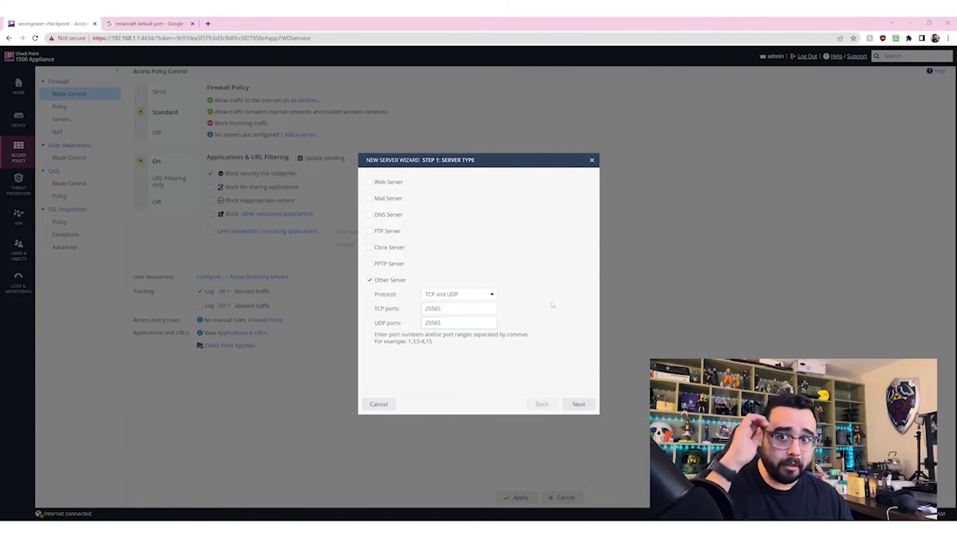
pyautogui.click(478, 295)
pyautogui.click(510, 295)
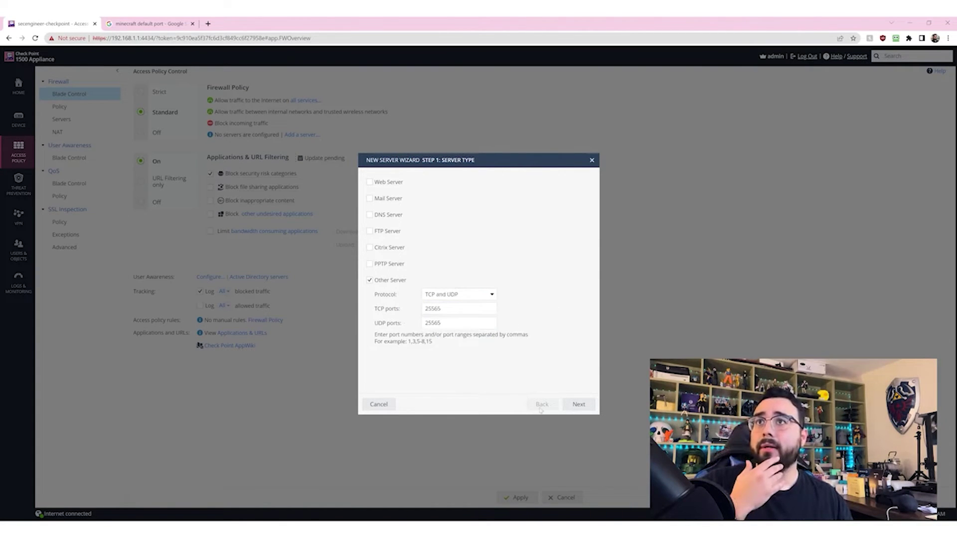
pyautogui.click(579, 404)
# Name the server minecraps and give it IP address 192.168.1.100.
pyautogui.write('minecraps')
pyautogui.click(467, 204)
pyautogui.write('192.168.11')
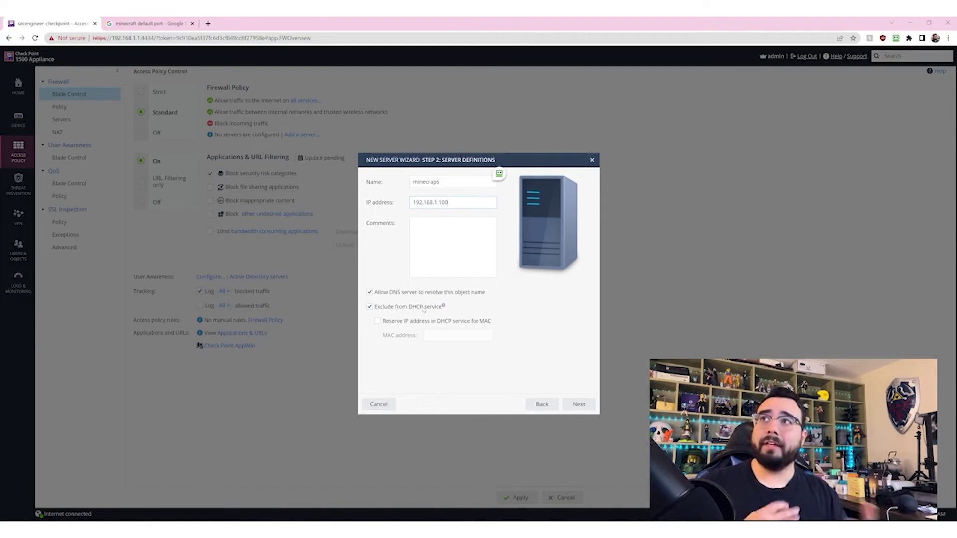
# Leave the DHCP MAC reservation off and proceed to the Access step.
pyautogui.click(378, 321)
pyautogui.click(378, 321)
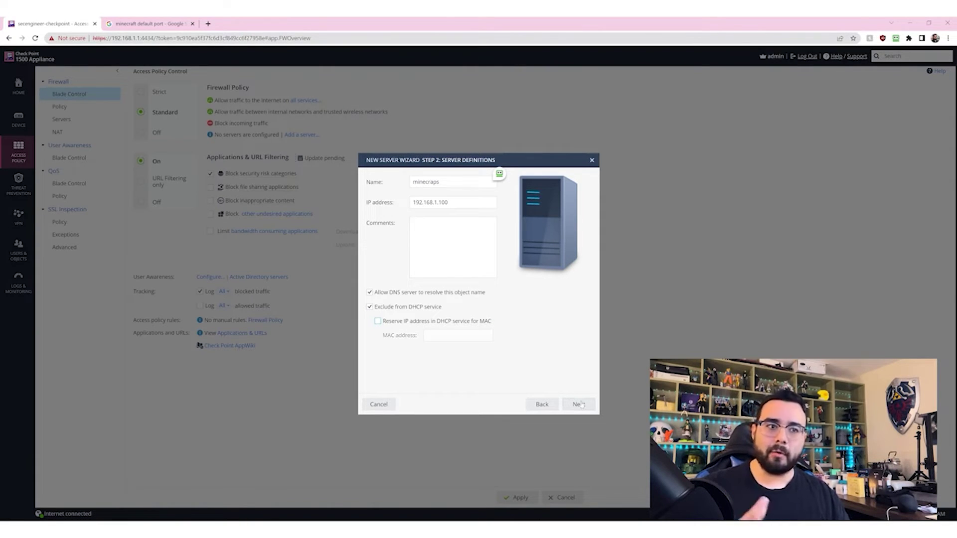
pyautogui.click(580, 404)
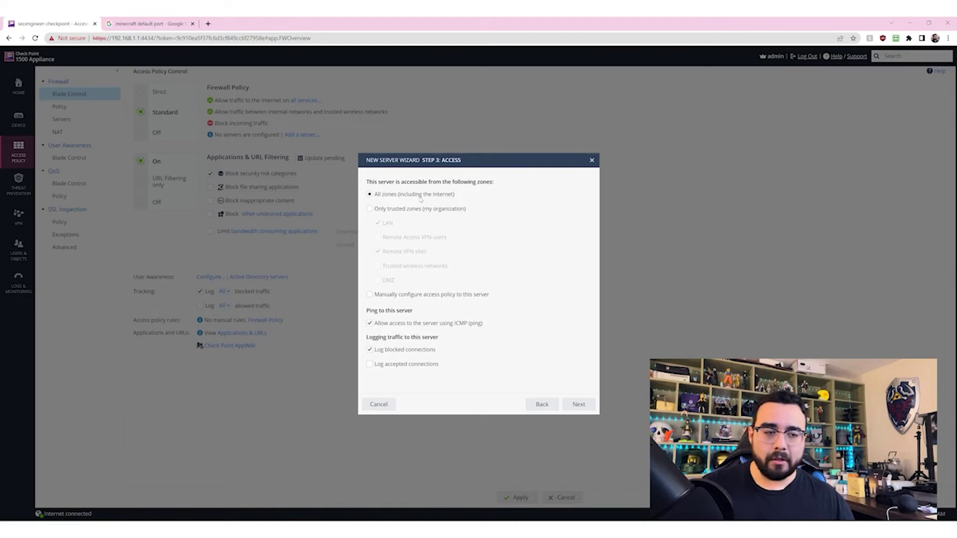
# Allow access to minecraps from all zones including the Internet, then continue to NAT.
pyautogui.click(447, 295)
pyautogui.click(414, 198)
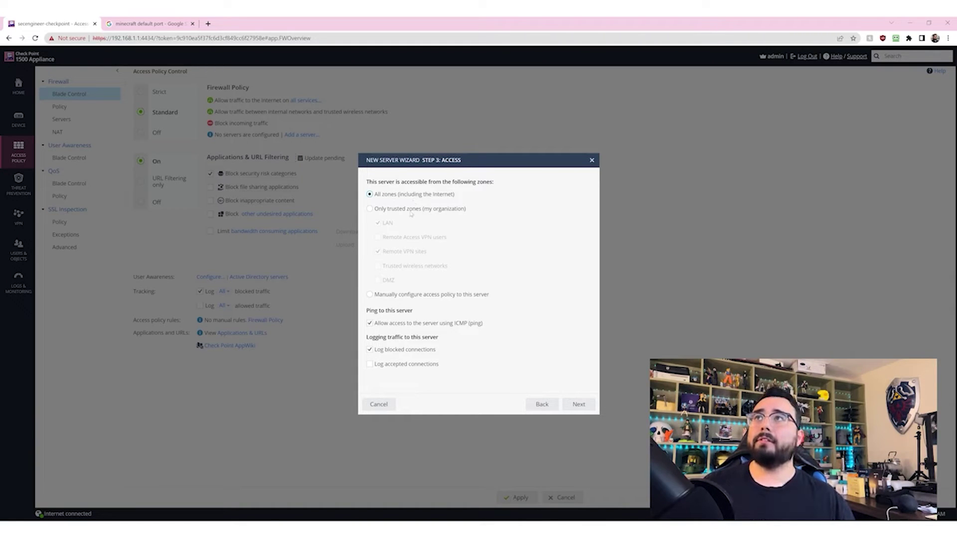
pyautogui.click(410, 210)
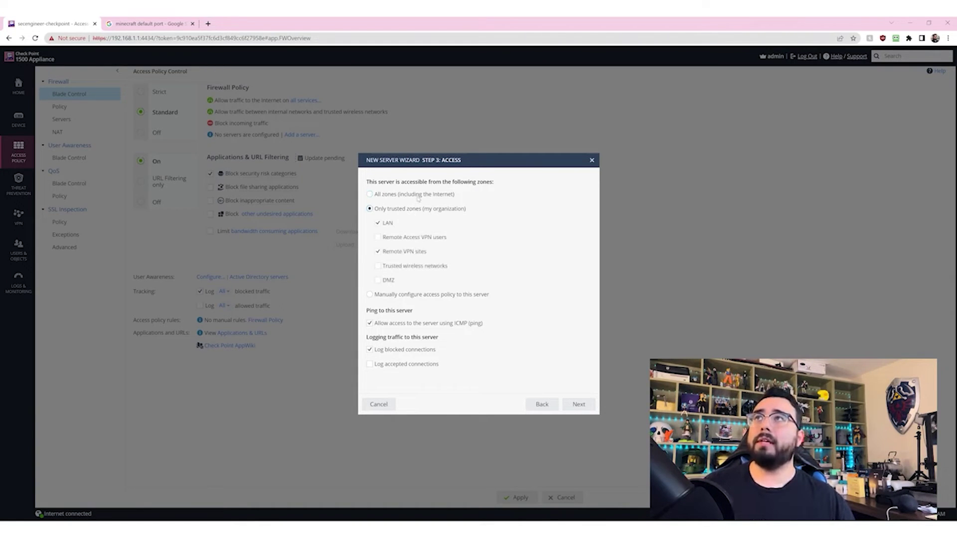
pyautogui.click(417, 195)
pyautogui.click(588, 406)
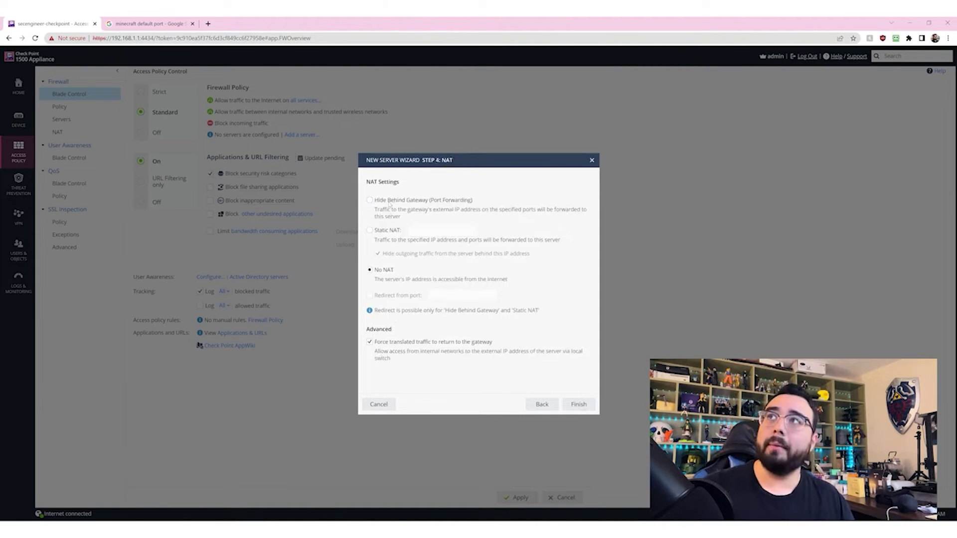
# Finish the server with Hide Behind Gateway port forwarding, then view Threat Prevention Blade Control.
pyautogui.click(382, 201)
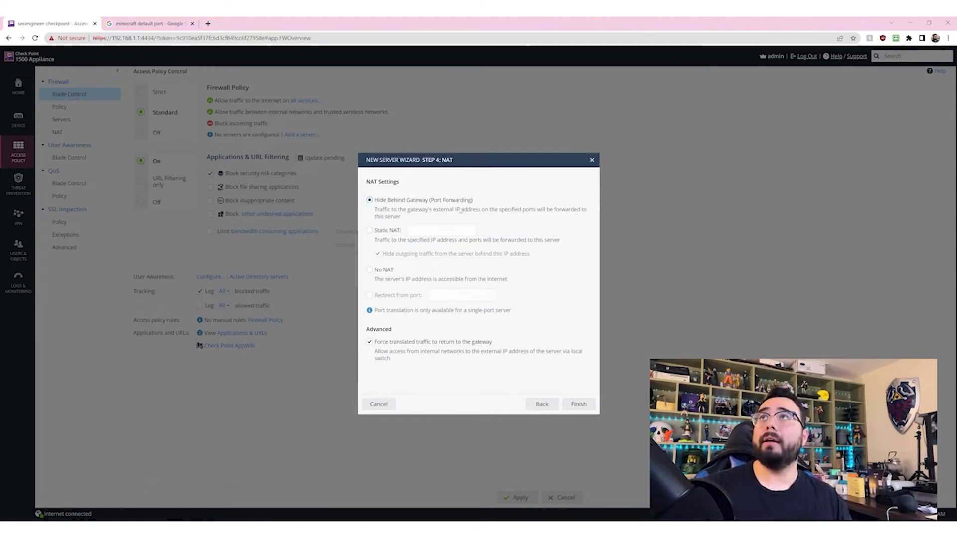
pyautogui.click(579, 405)
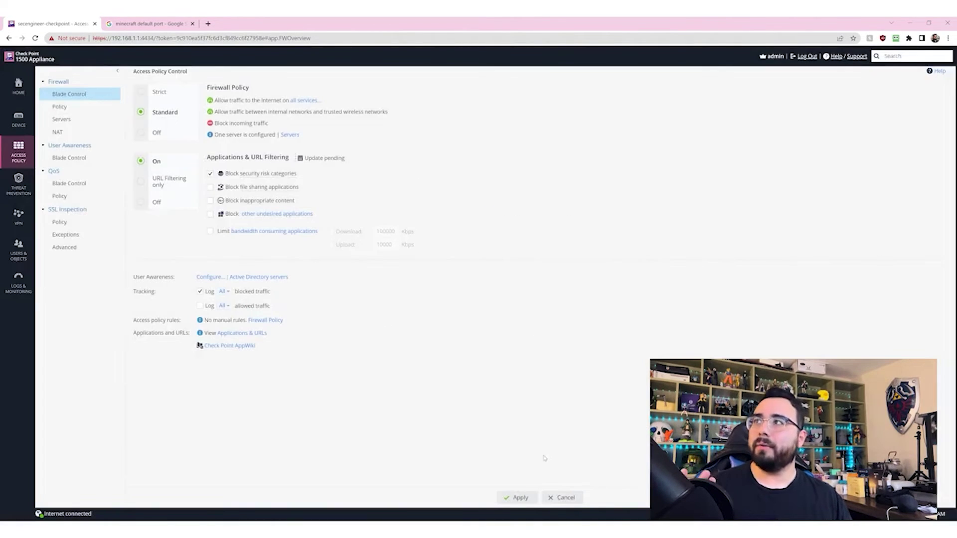
pyautogui.click(18, 85)
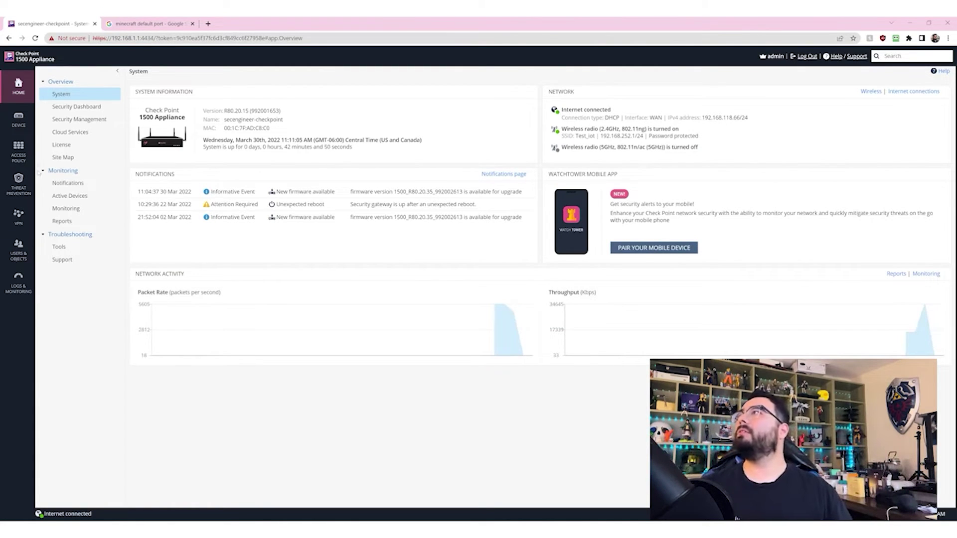
pyautogui.moveTo(19, 182)
pyautogui.click(84, 97)
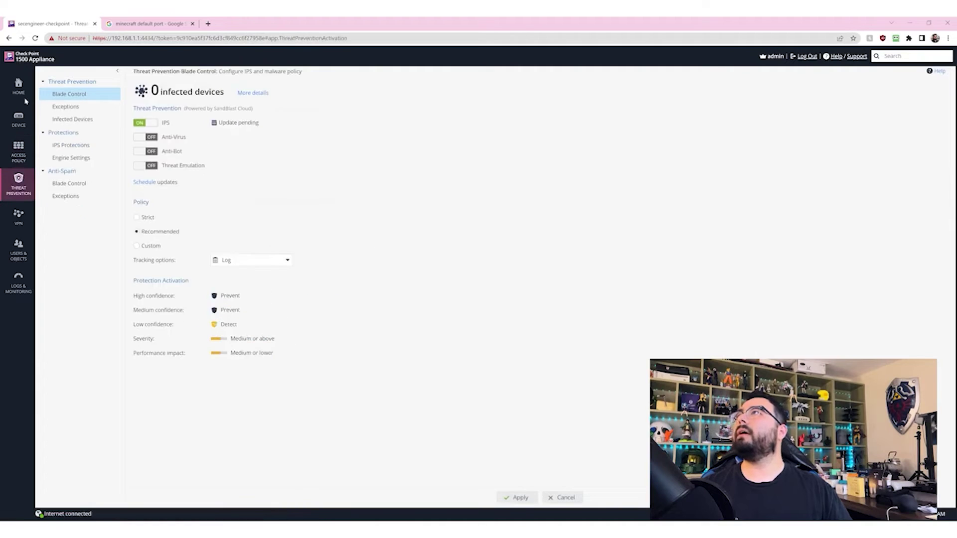
# Return to the firewall Access Policy overview from the sidebar.
pyautogui.click(18, 150)
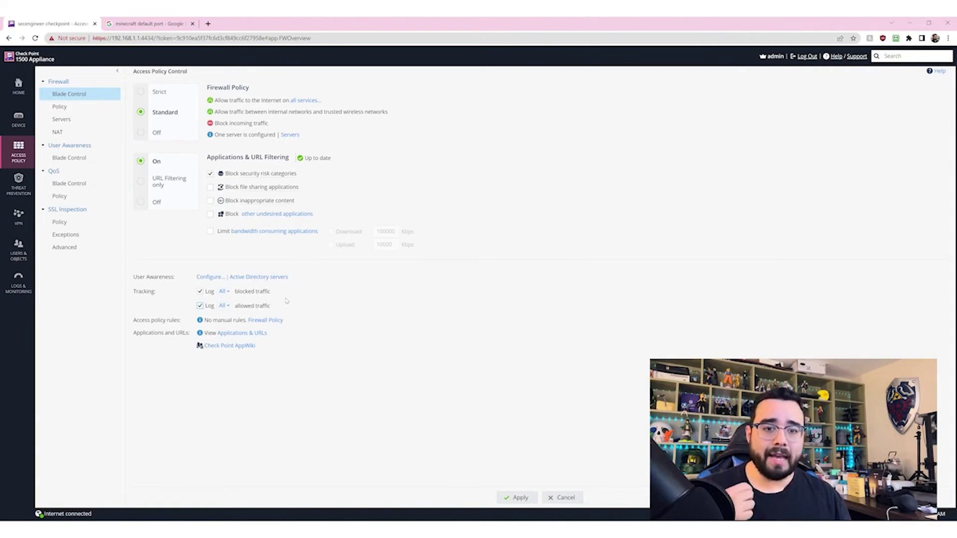
# Turn off logging of allowed traffic and bring up the Threat Prevention IPS Protections list.
pyautogui.click(21, 157)
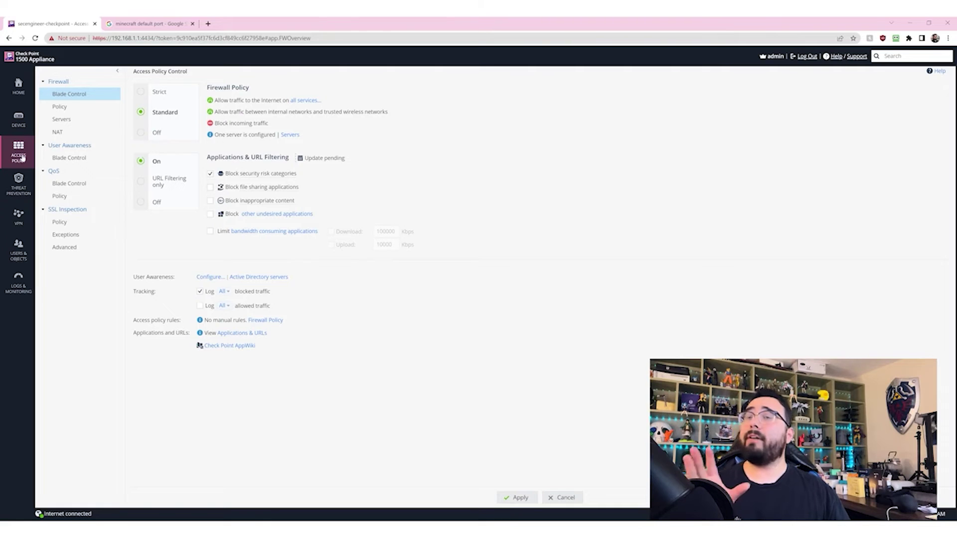
pyautogui.click(19, 188)
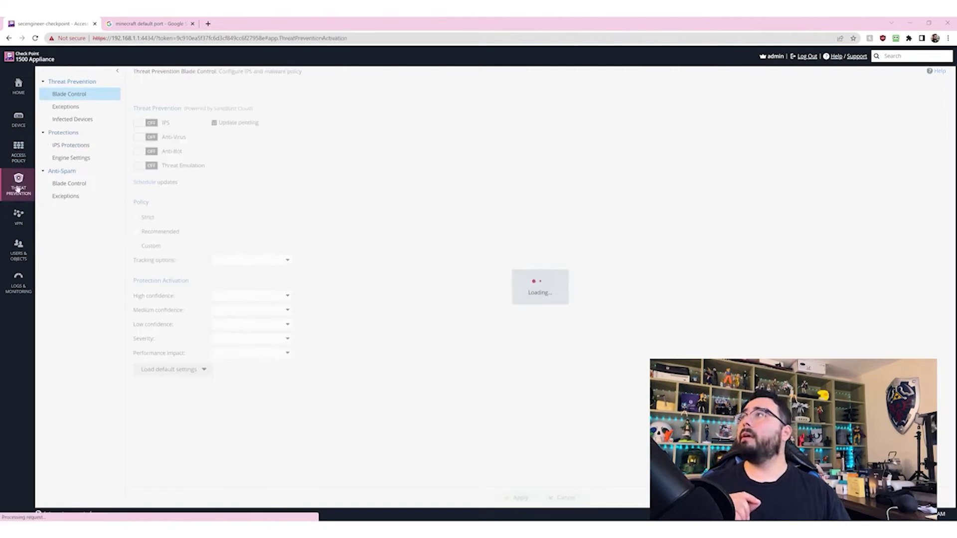
pyautogui.click(71, 145)
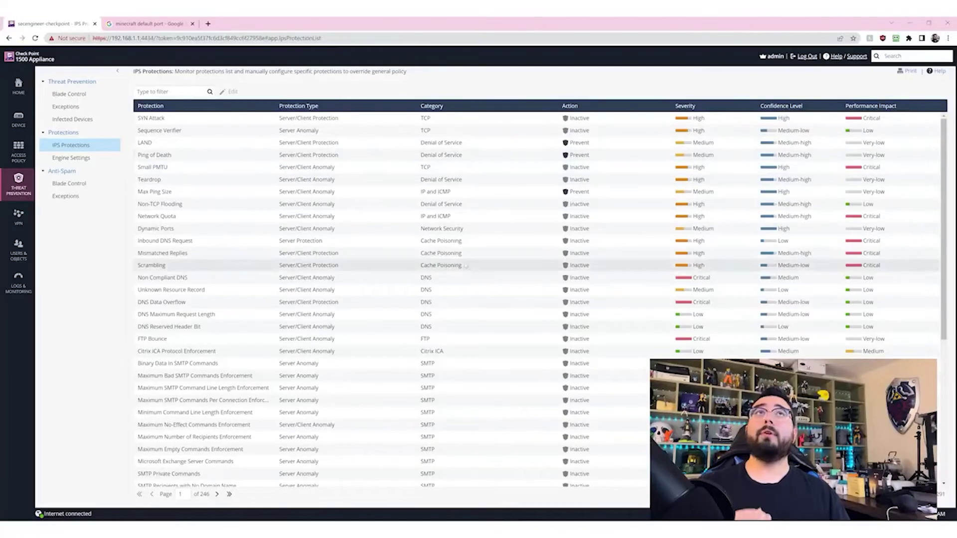
# Review the IPS protections table, then open the Threat Prevention Engine Settings.
pyautogui.scroll(-1, 412, 312)
pyautogui.scroll(5, 412, 311)
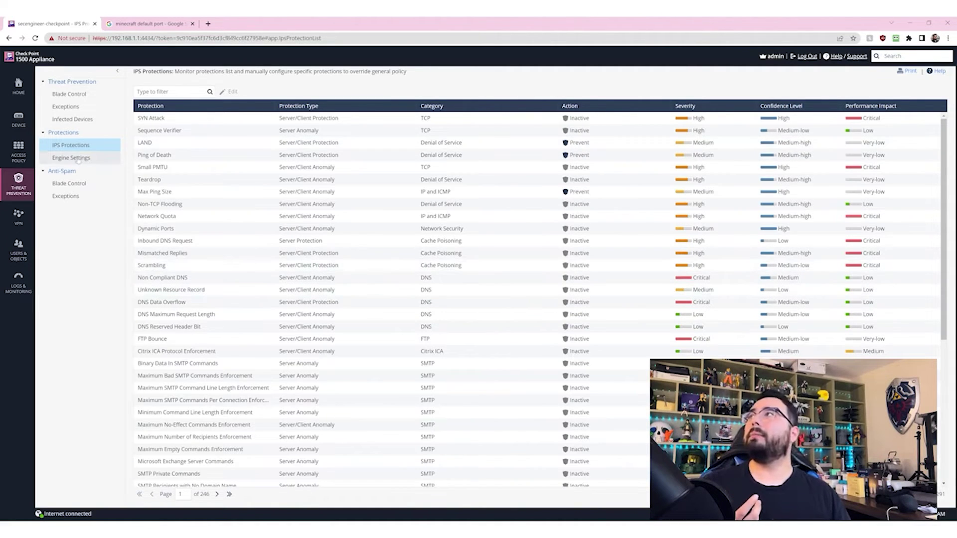
pyautogui.scroll(-3, 362, 276)
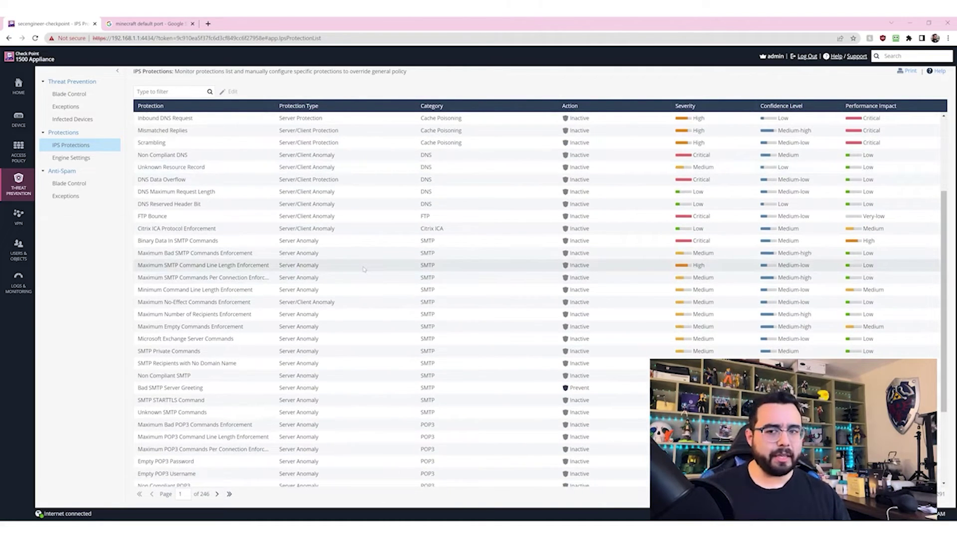
pyautogui.scroll(3, 327, 268)
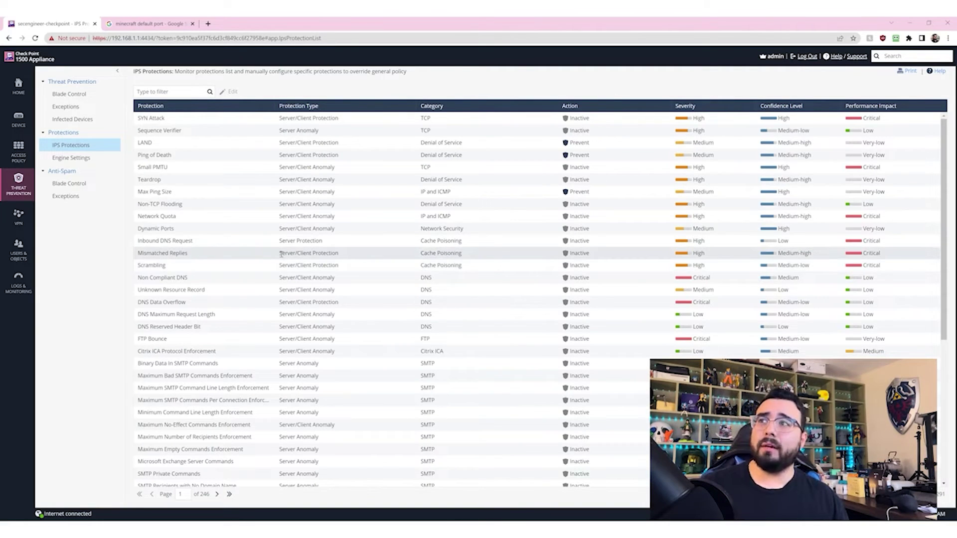
pyautogui.click(71, 157)
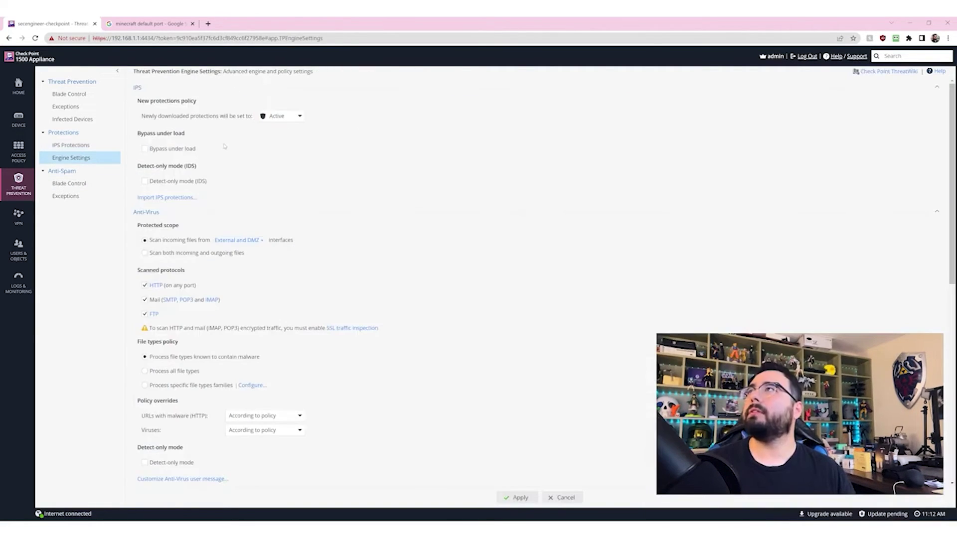
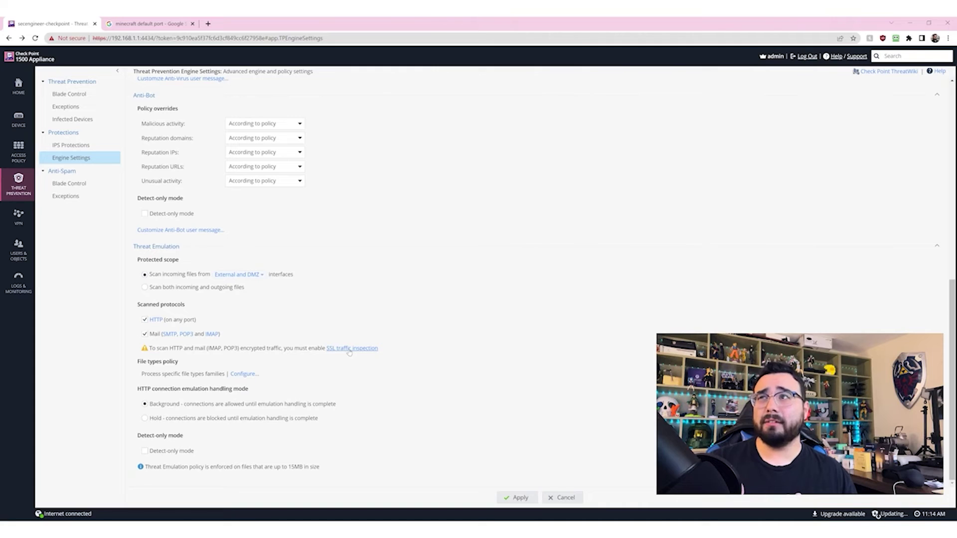
# Open the SSL Inspection Policy page from the Threat Prevention settings.
pyautogui.click(349, 349)
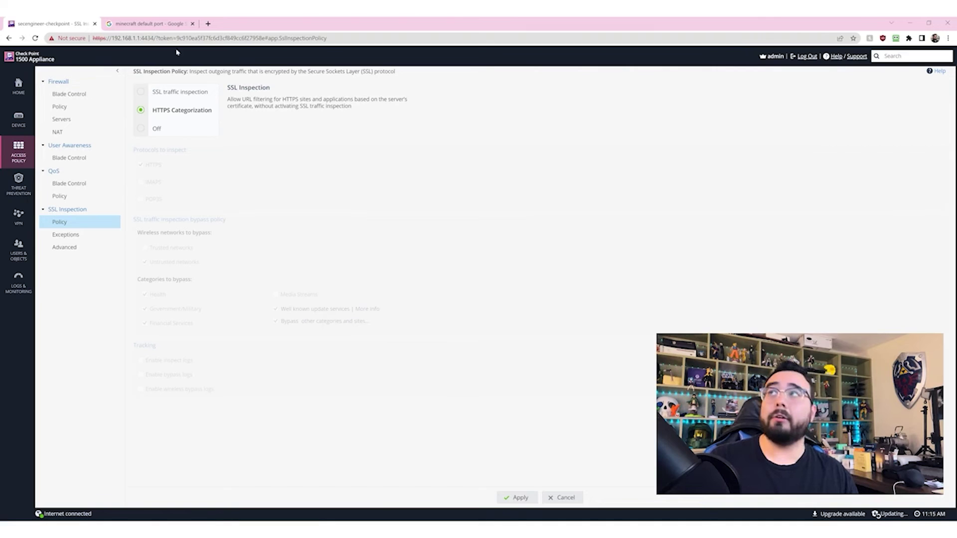
# Try switching to full SSL traffic inspection, then cancel and discard, keeping HTTPS Categorization.
pyautogui.click(195, 92)
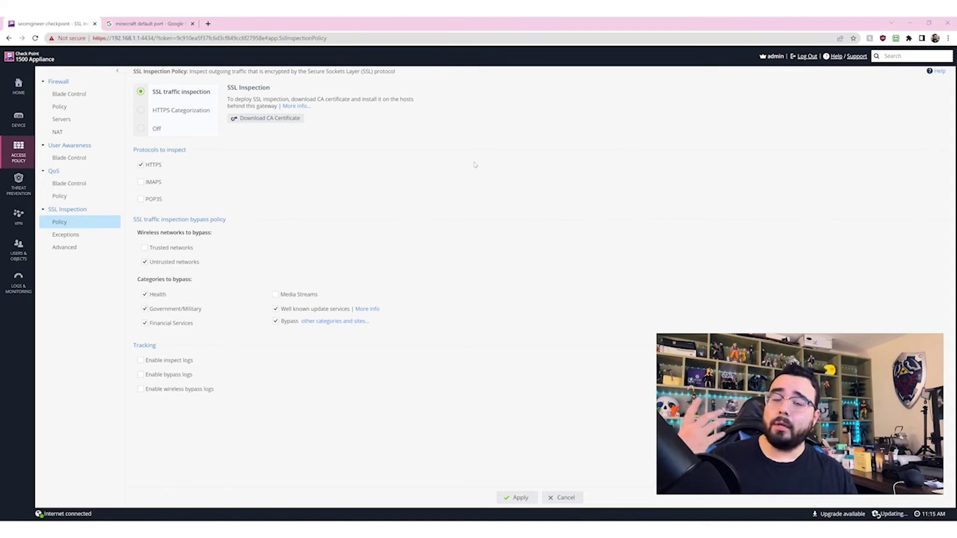
pyautogui.click(562, 497)
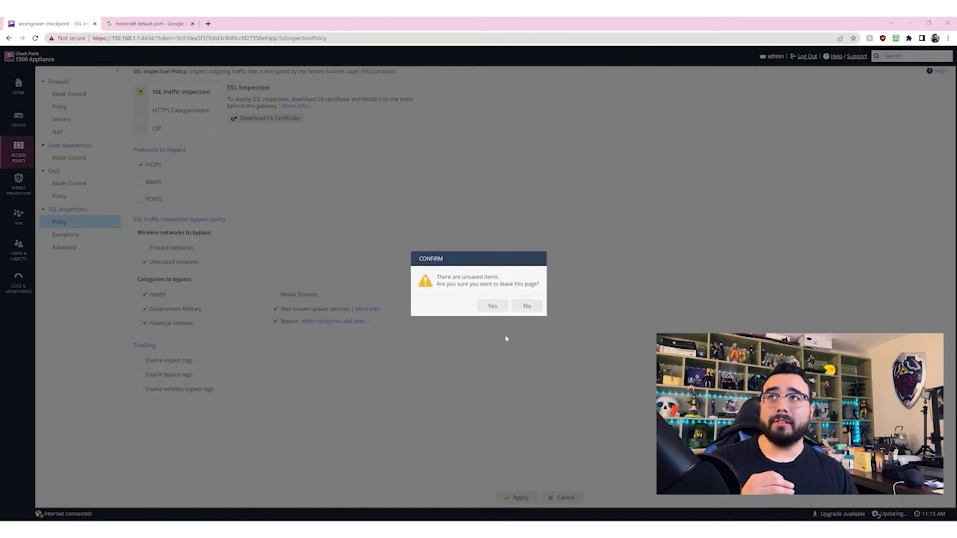
pyautogui.click(492, 306)
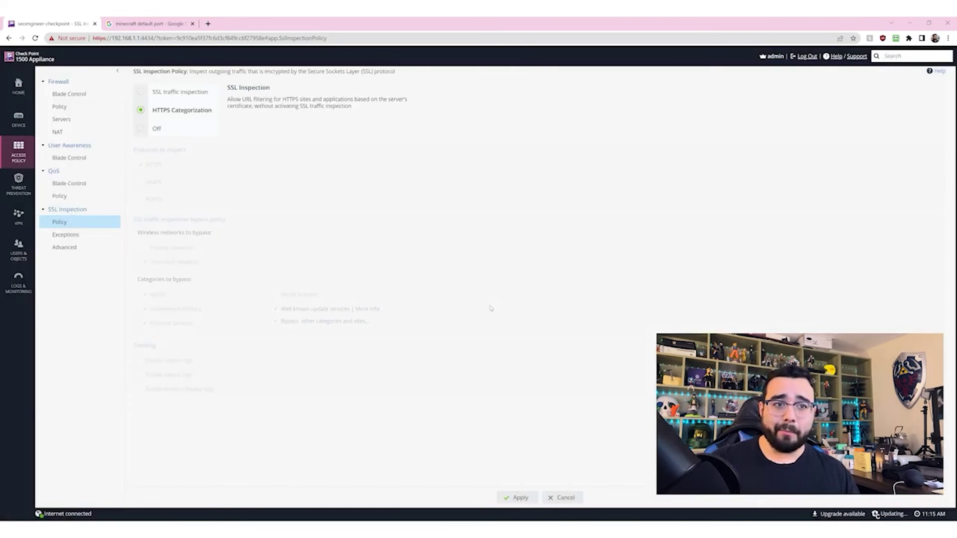